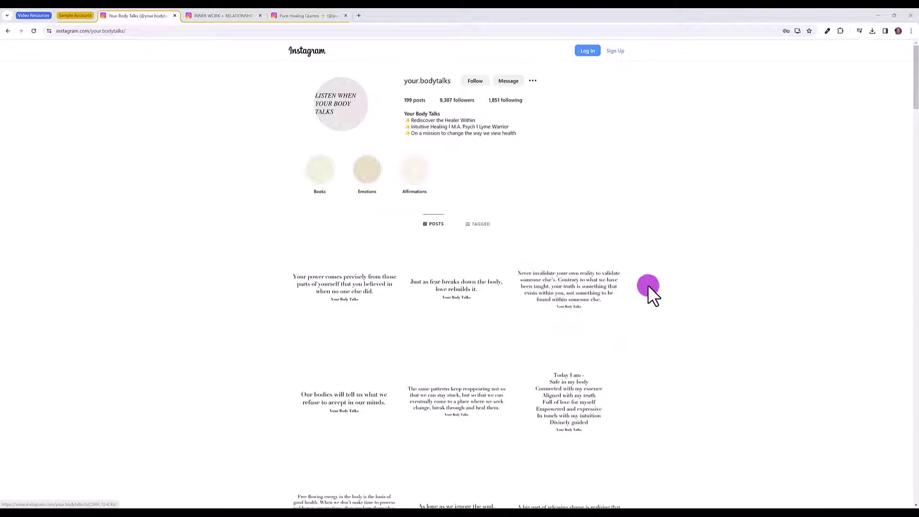
scroll(662, 286, "down", 1)
scroll(661, 286, "down", 2)
scroll(660, 287, "down", 3)
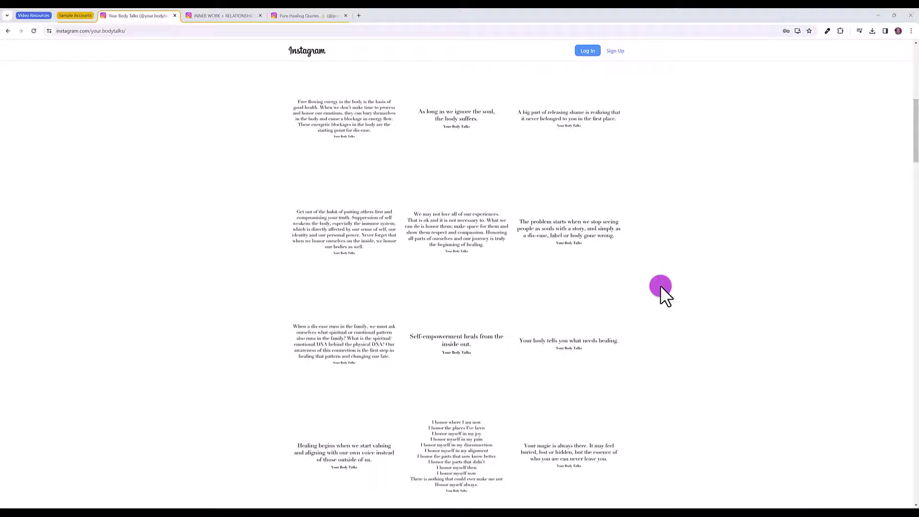
scroll(659, 186, "down", 3)
scroll(633, 190, "down", 2)
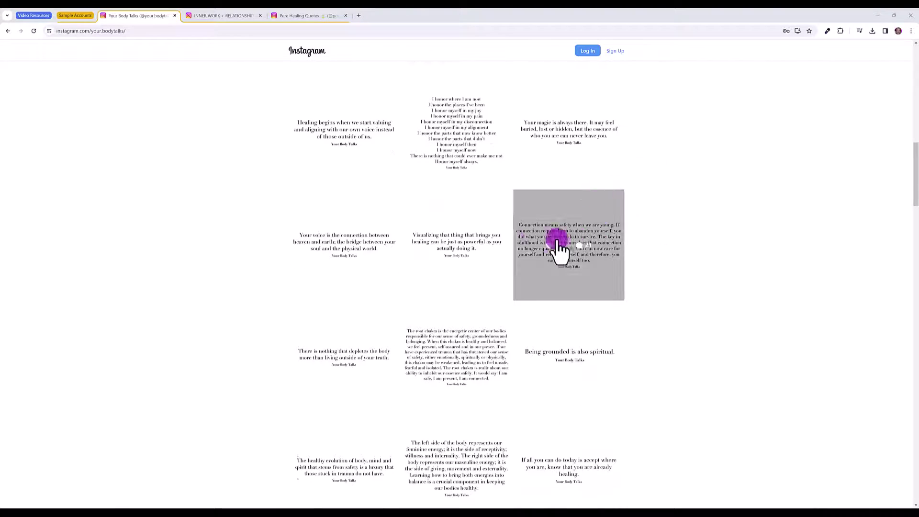
scroll(654, 296, "down", 2)
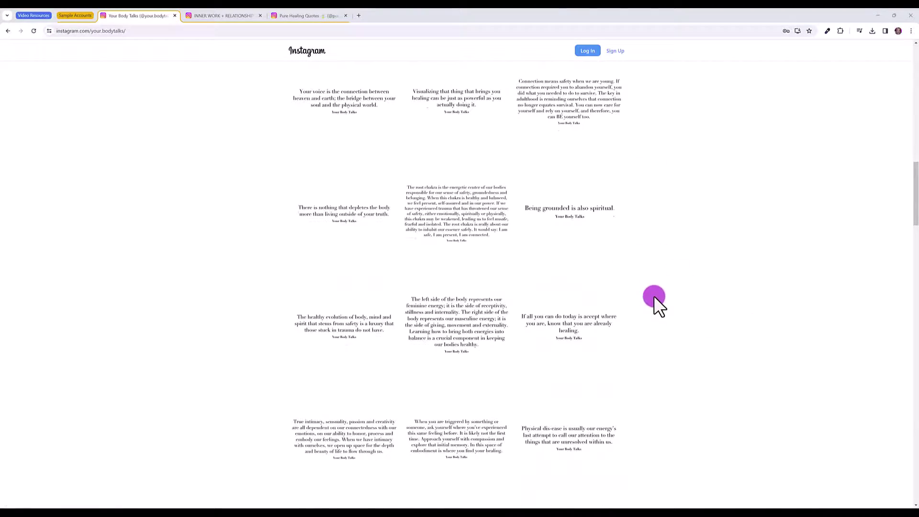
scroll(652, 295, "down", 1)
scroll(589, 324, "down", 2)
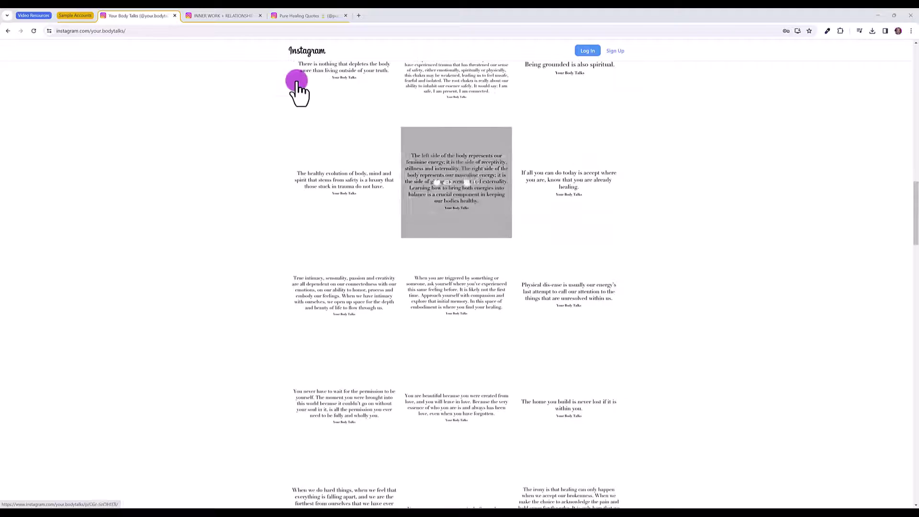
- Switch to the healthyhappyandhealing inner-work and relationships Instagram profile
left_click(230, 15)
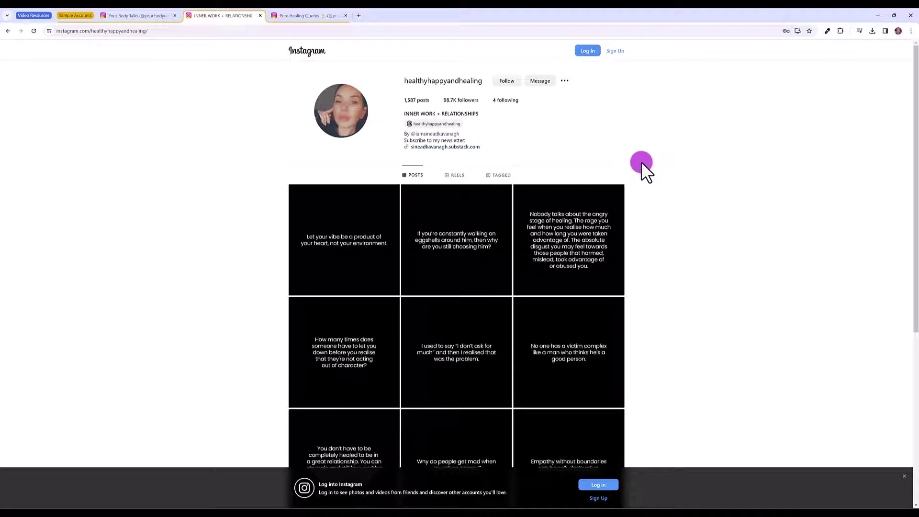
scroll(675, 176, "down", 1)
scroll(846, 165, "down", 1)
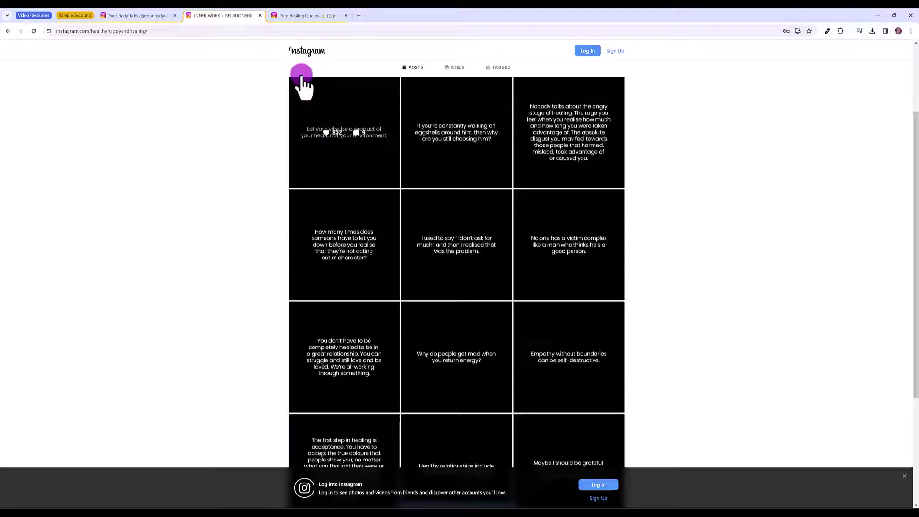
- Browse the Pure Healing Quotes profile, then bring up Canva's home page
left_click(291, 11)
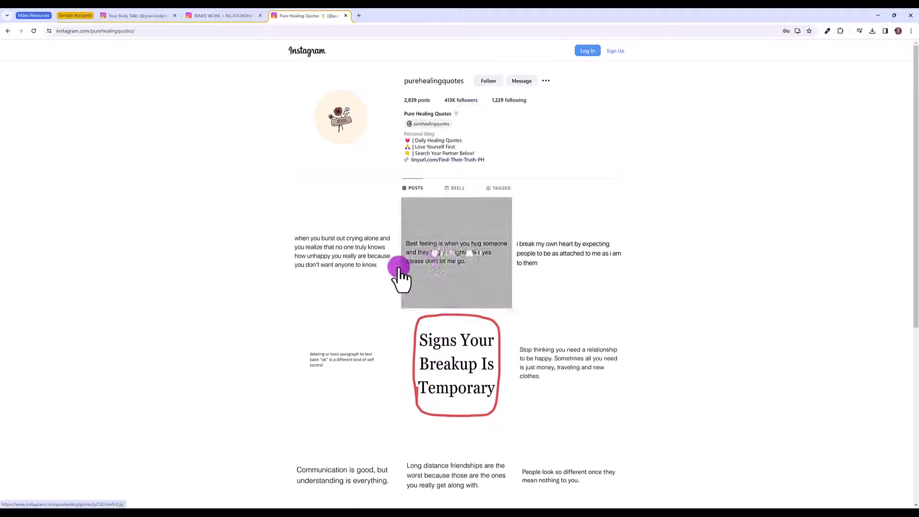
scroll(638, 337, "down", 3)
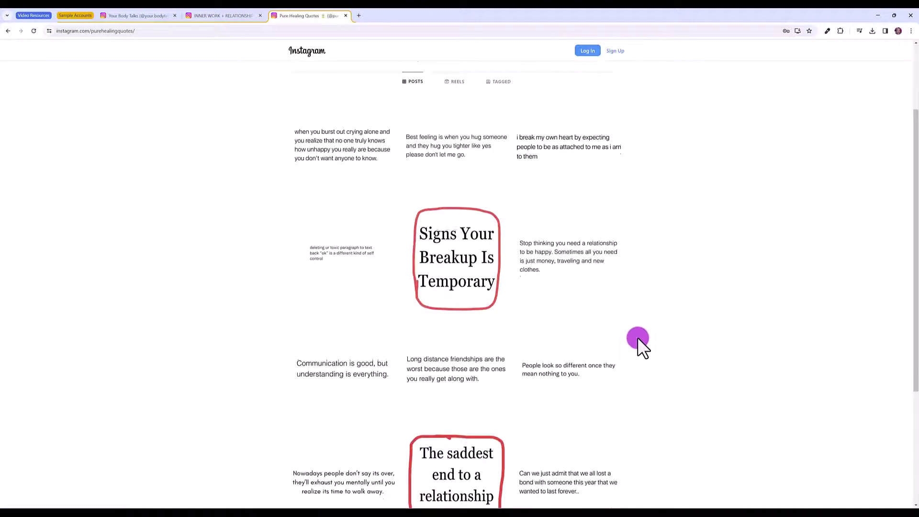
scroll(670, 295, "down", 1)
scroll(670, 296, "up", 2)
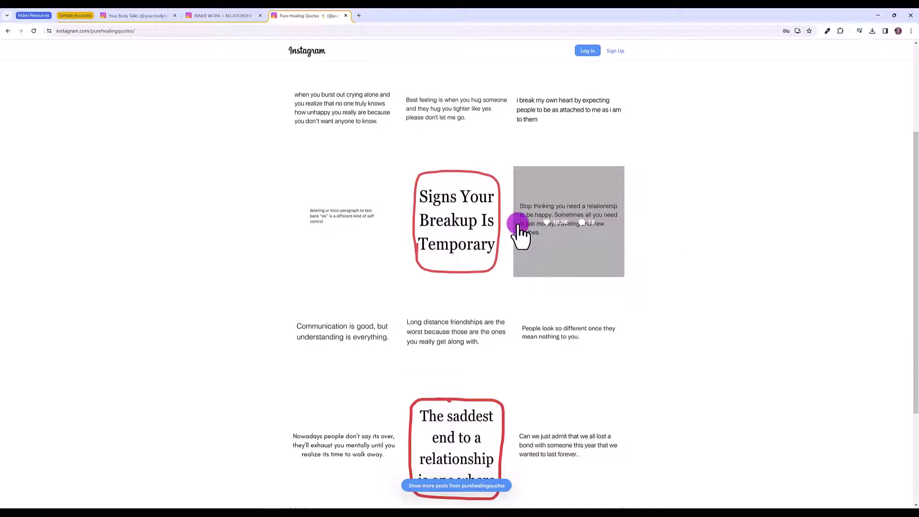
scroll(631, 258, "up", 2)
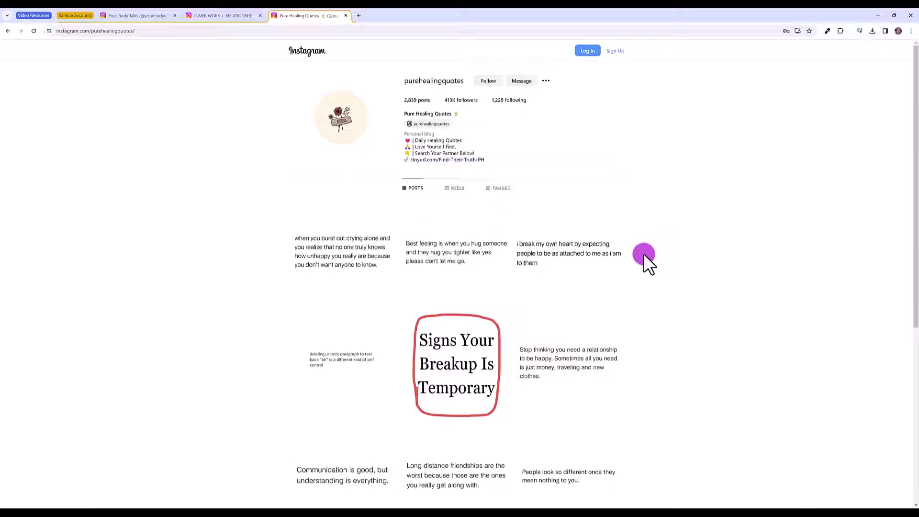
key("alt+Tab")
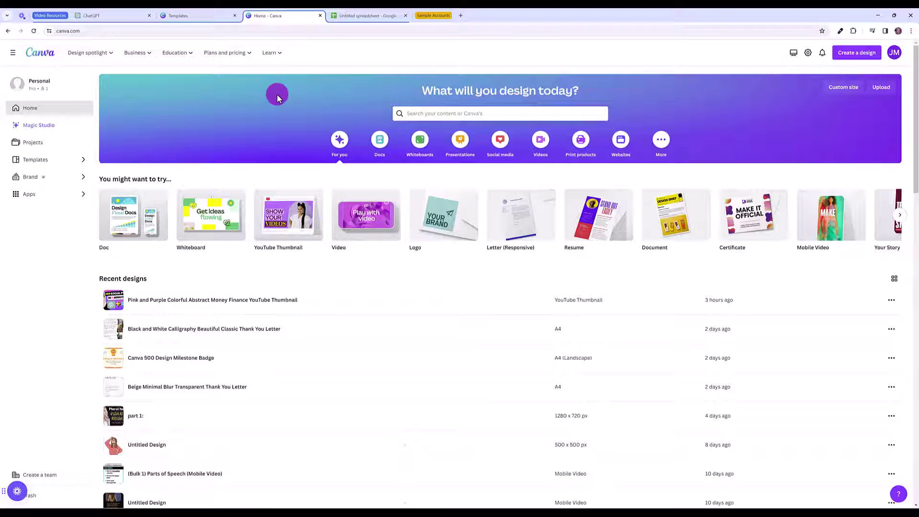
- Search Canva templates for 'quotes' and filter them to Social Media > Instagram Posts
left_click(36, 160)
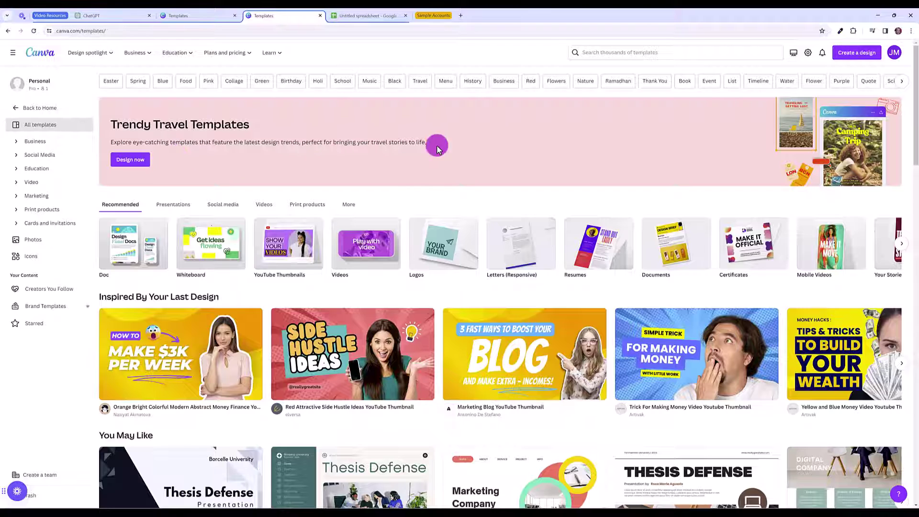
left_click(603, 52)
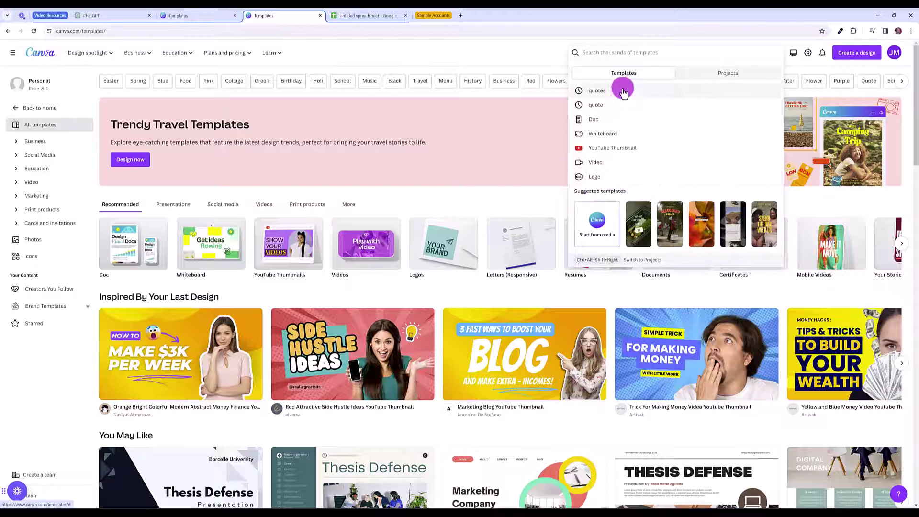
left_click(621, 90)
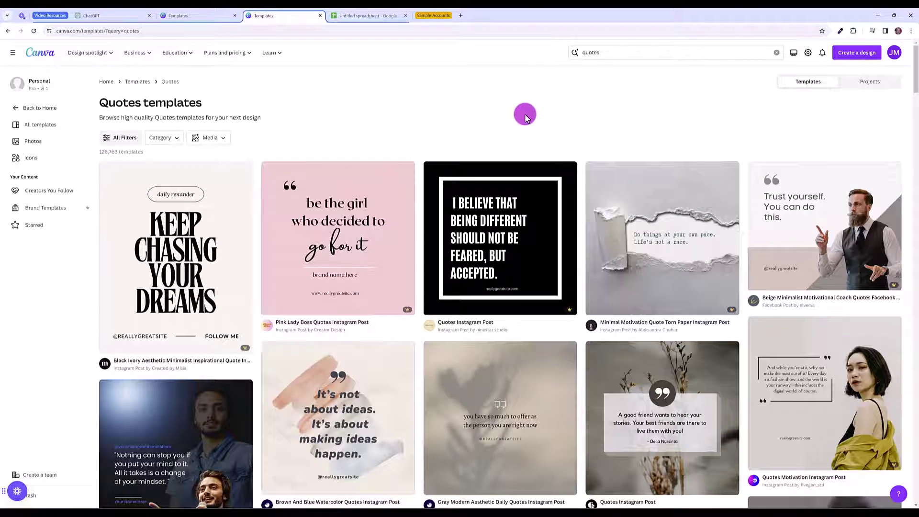
left_click(128, 139)
left_click(29, 115)
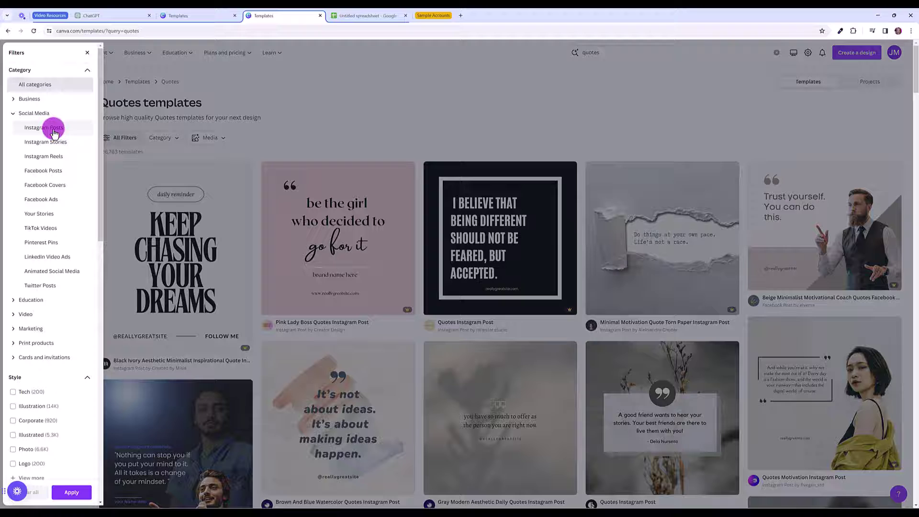
left_click(52, 132)
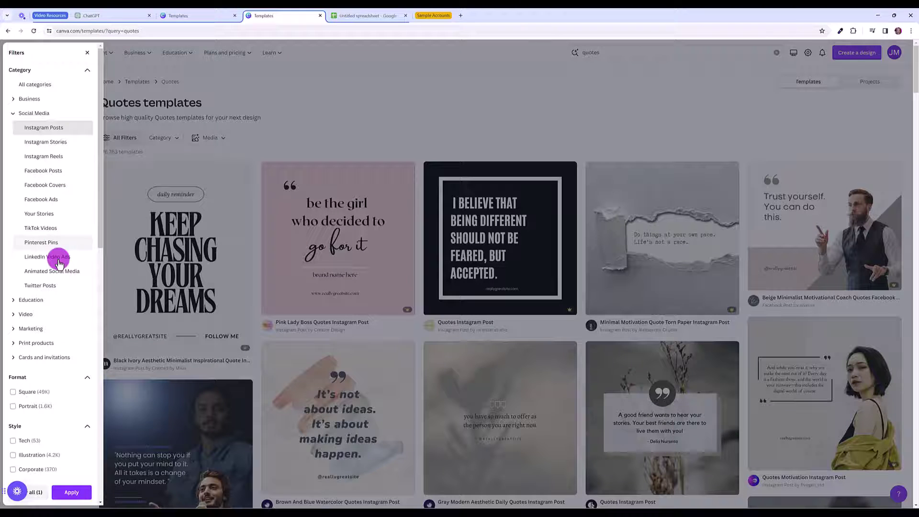
left_click(71, 492)
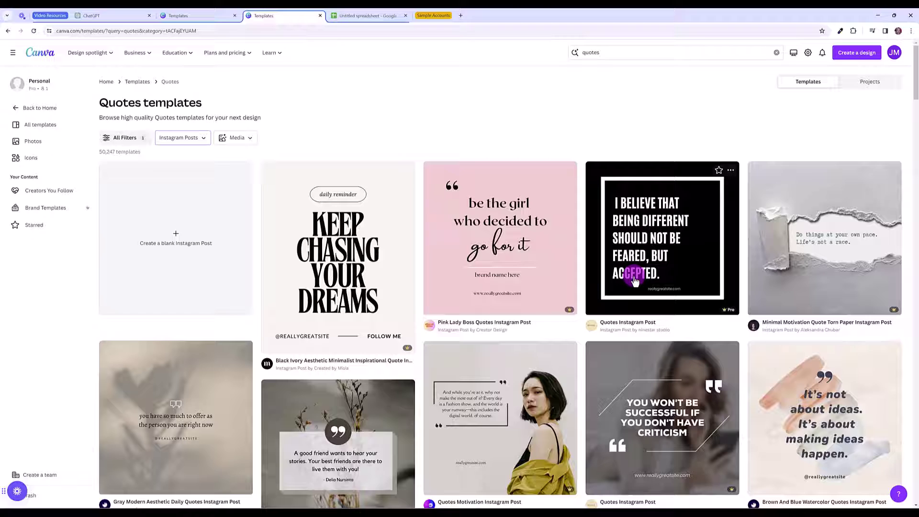
scroll(631, 277, "down", 1)
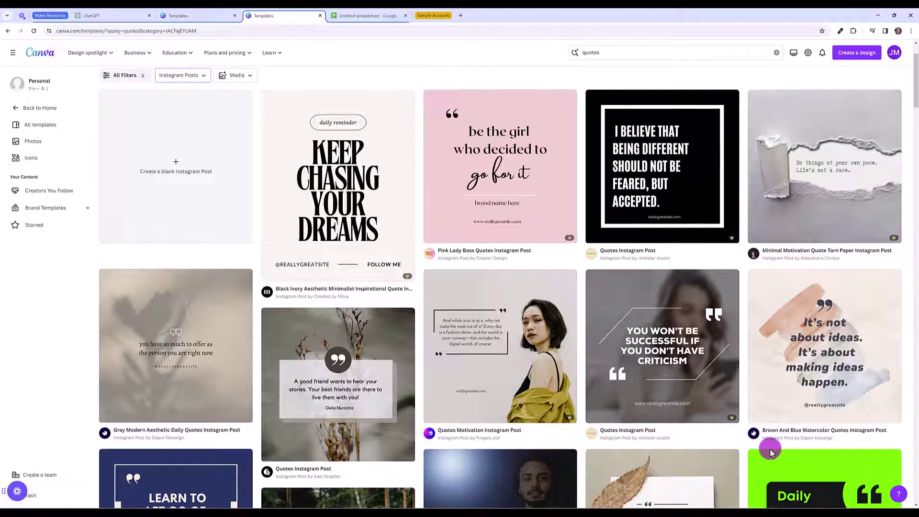
mouse_move(824, 418)
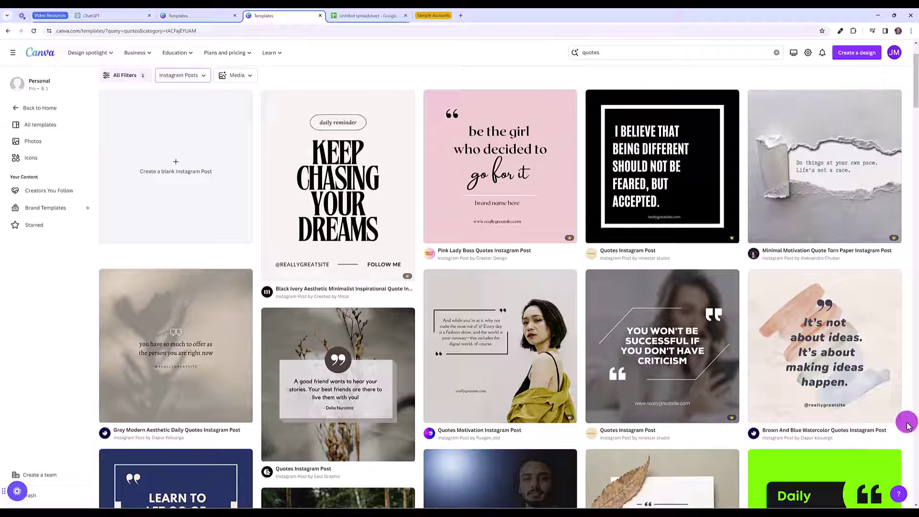
scroll(897, 429, "down", 2)
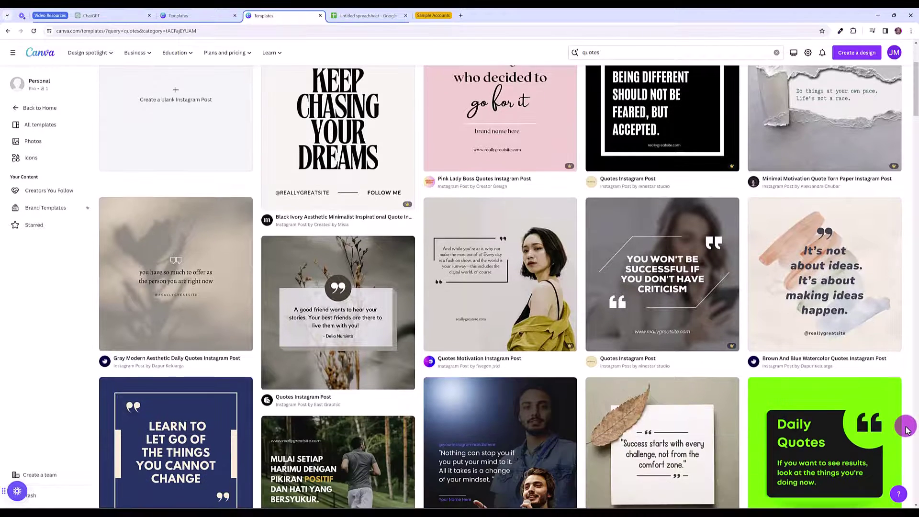
scroll(905, 424, "down", 1)
scroll(905, 424, "down", 3)
scroll(876, 402, "down", 2)
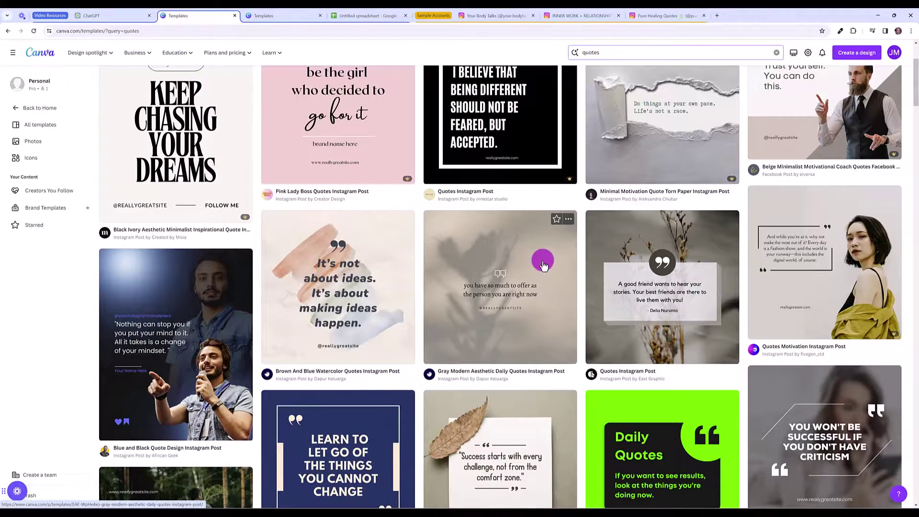
- Customize the Gray Modern Aesthetic Daily Quotes Instagram Post template in the editor
left_click(543, 264)
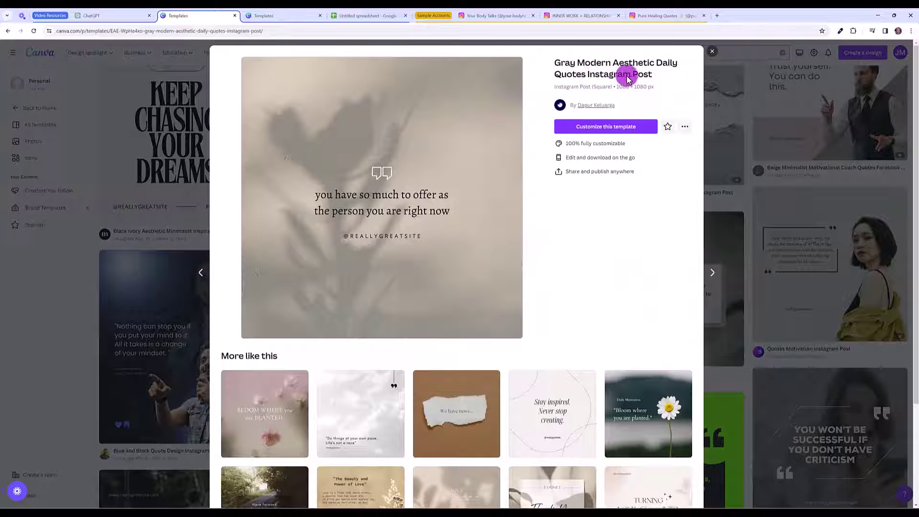
left_click(591, 129)
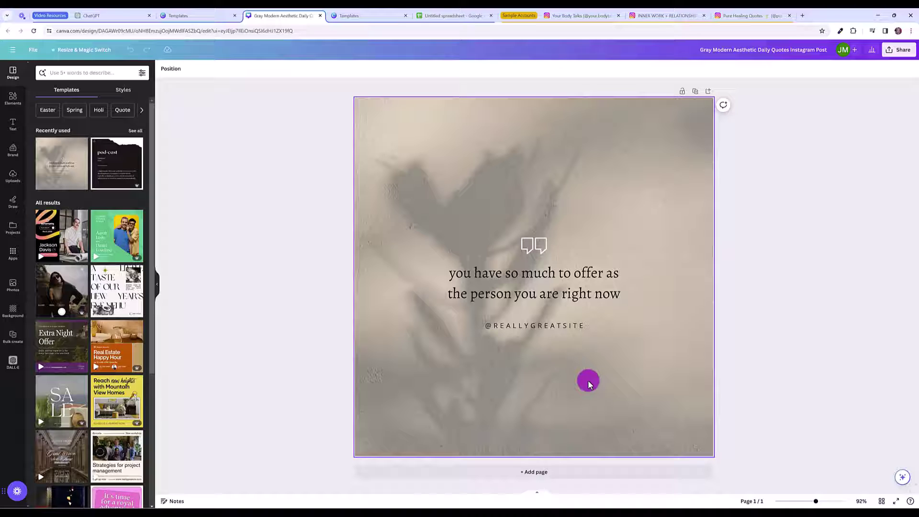
- Try the Arimo and Dancing Script fonts on the quote text
double_click(576, 290)
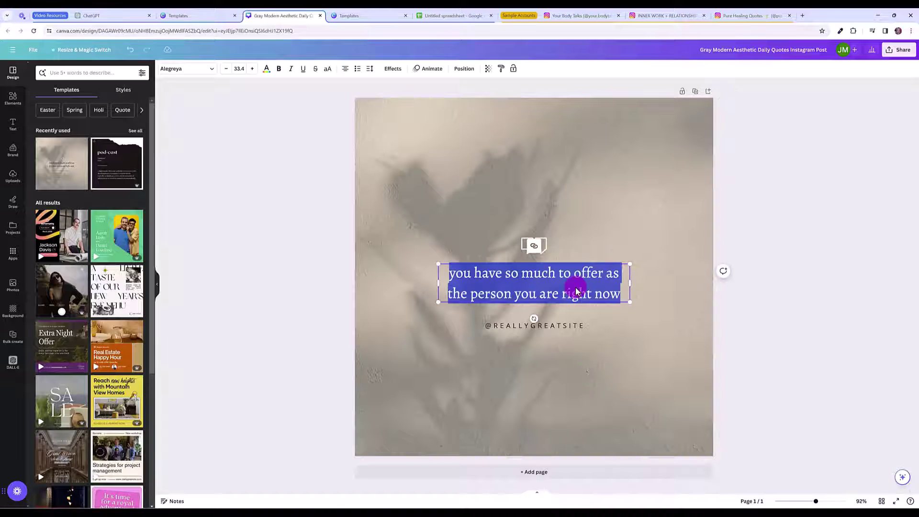
left_click(209, 72)
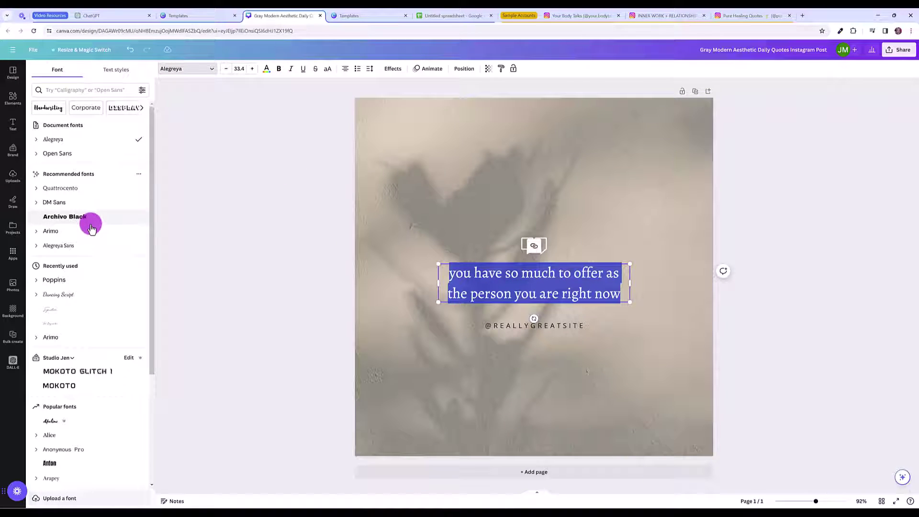
left_click(91, 233)
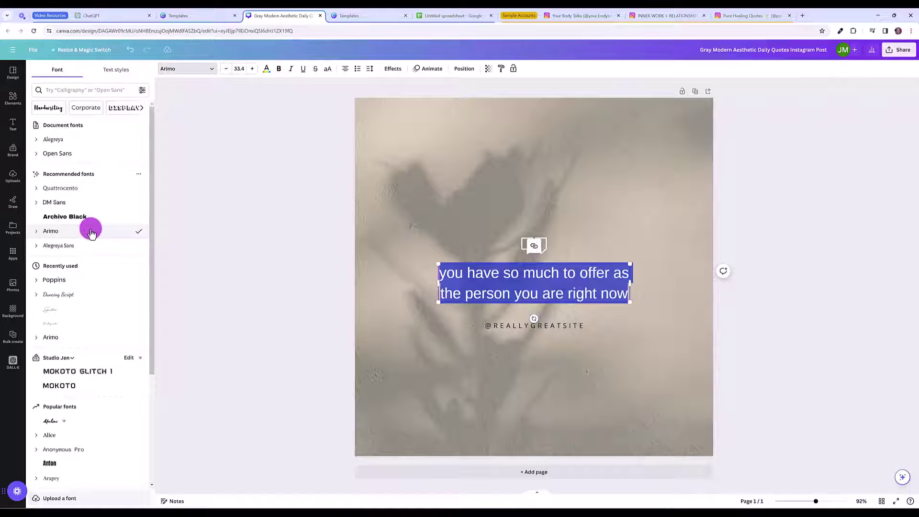
left_click(93, 294)
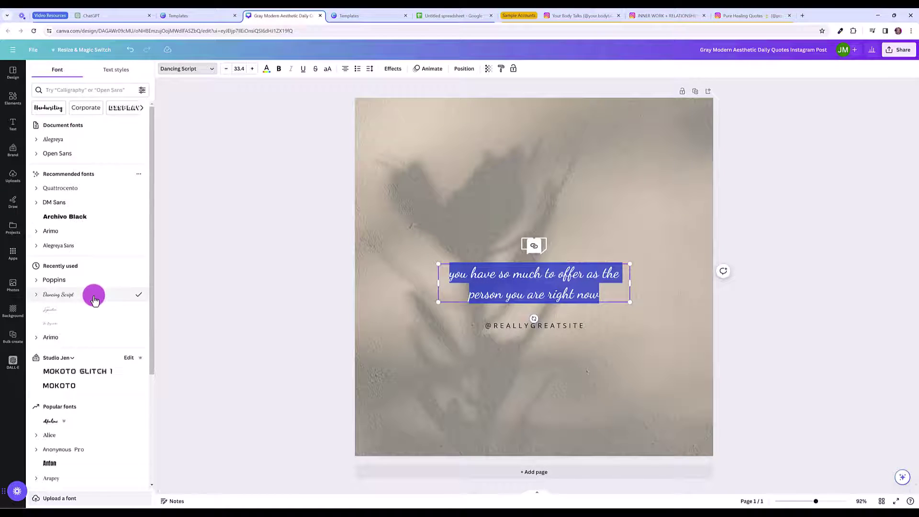
left_click(513, 323)
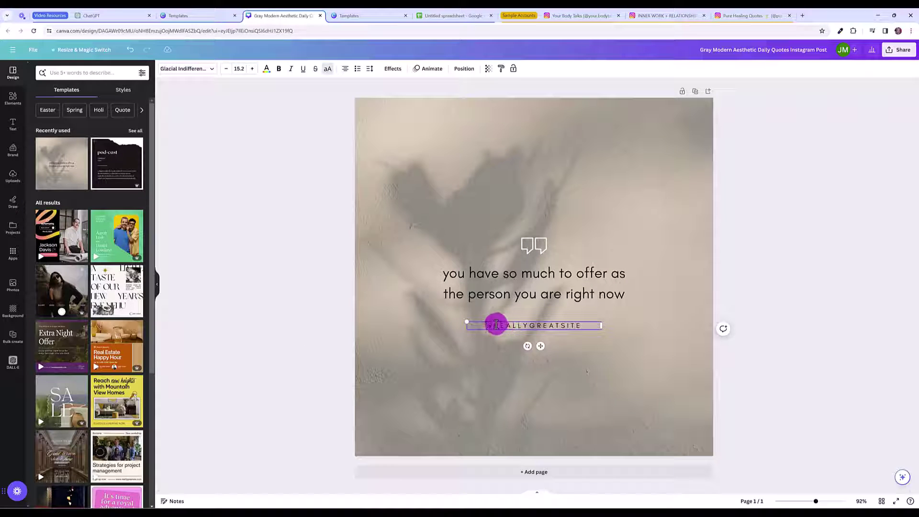
triple_click(495, 325)
type("@HEALINGQUOTESFORHEARTBREAK")
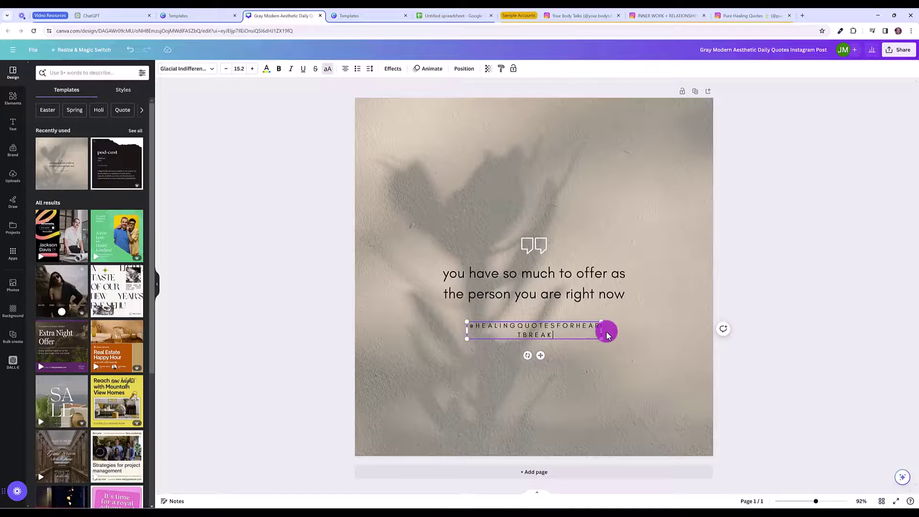
mouse_move(606, 328)
left_mouse_down()
mouse_move(652, 326)
mouse_move(613, 326)
left_mouse_up()
left_click(657, 335)
left_click(256, 69)
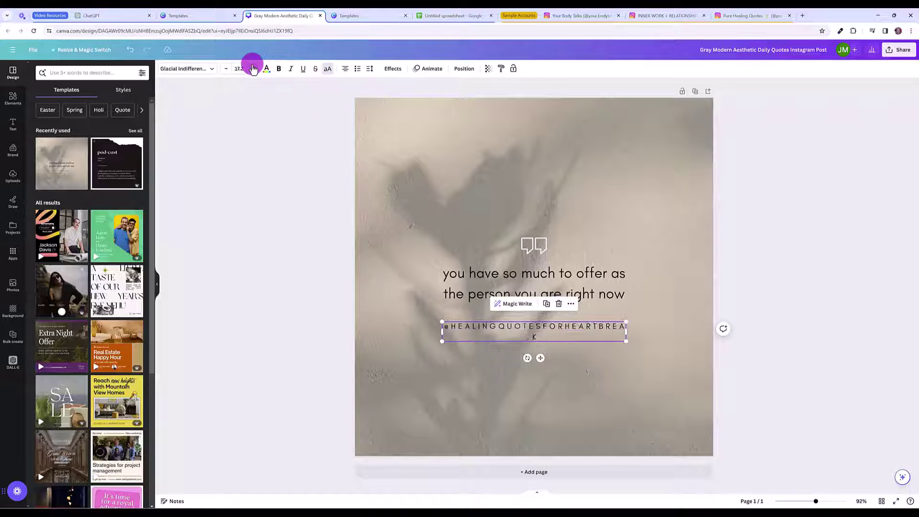
left_click(255, 68)
mouse_move(447, 347)
left_mouse_down()
mouse_move(332, 324)
mouse_move(460, 395)
left_mouse_up()
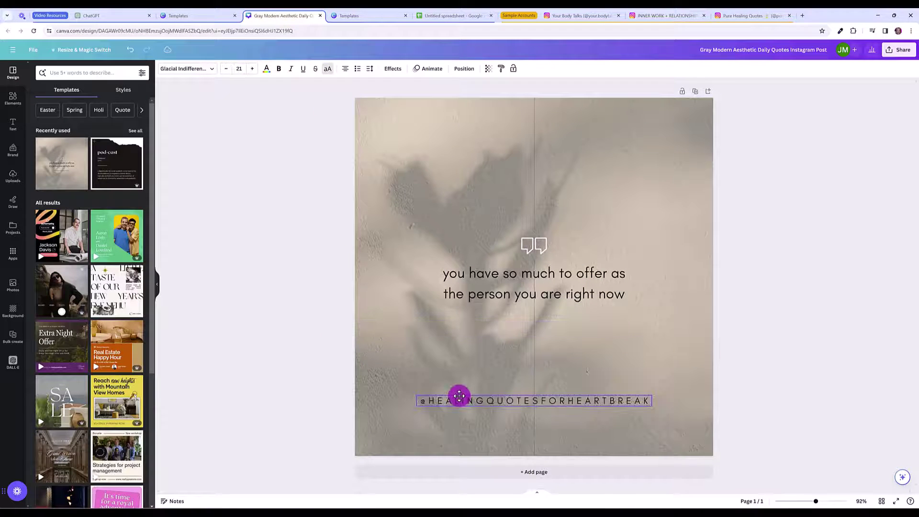
- Give the quote text a white Background effect
left_click(509, 279)
left_click(511, 282)
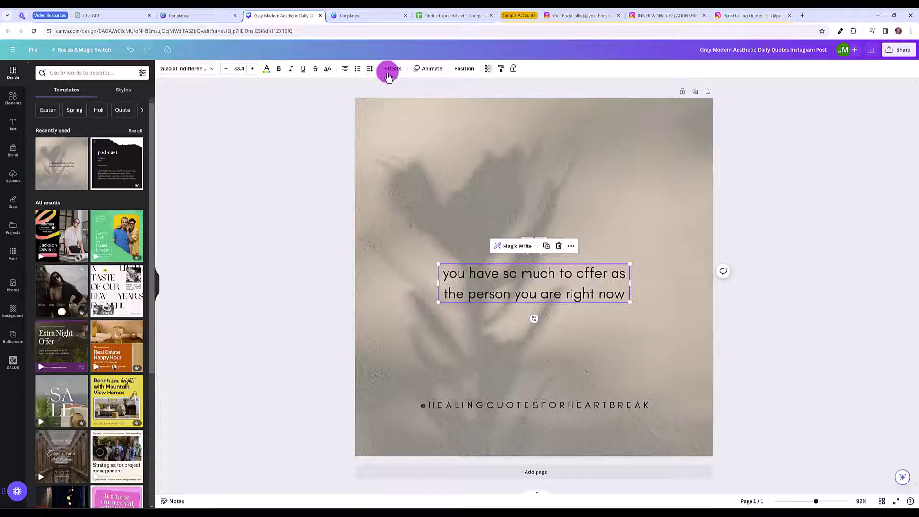
left_click(389, 71)
left_click(52, 265)
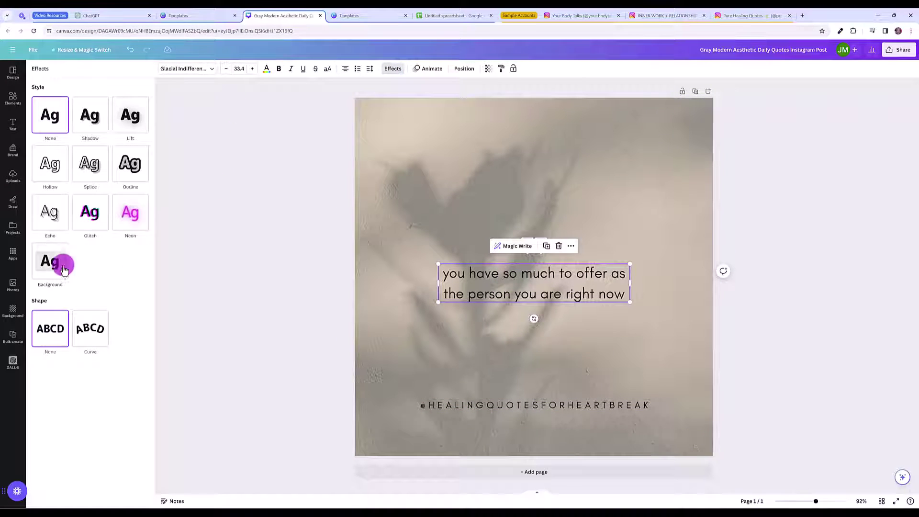
left_click(143, 360)
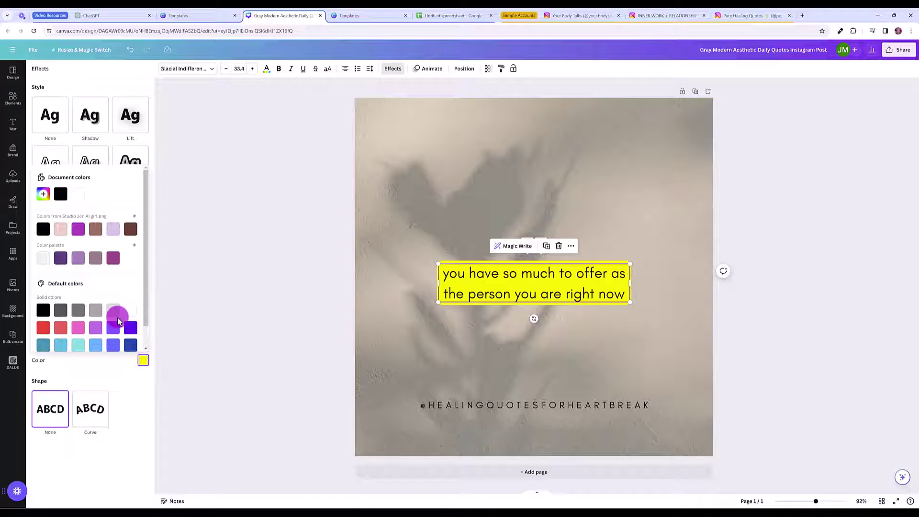
left_click(86, 202)
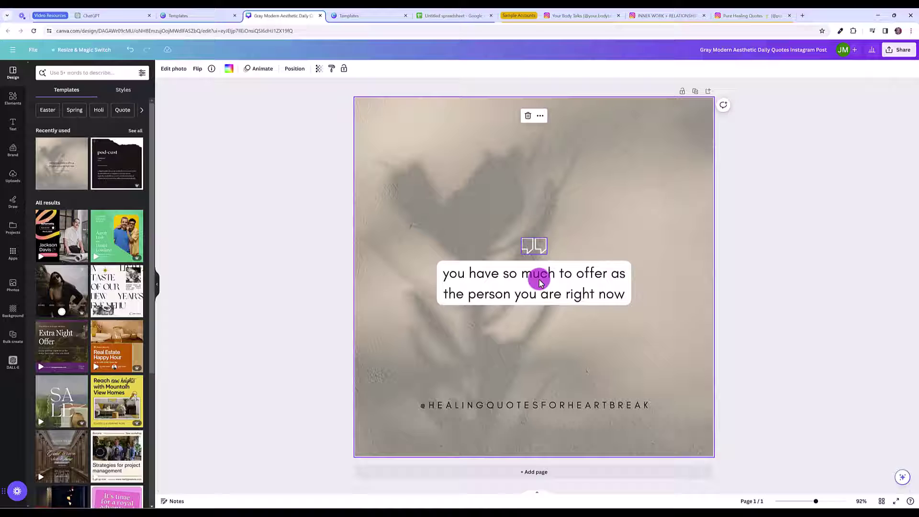
left_click(542, 296)
left_click(575, 323)
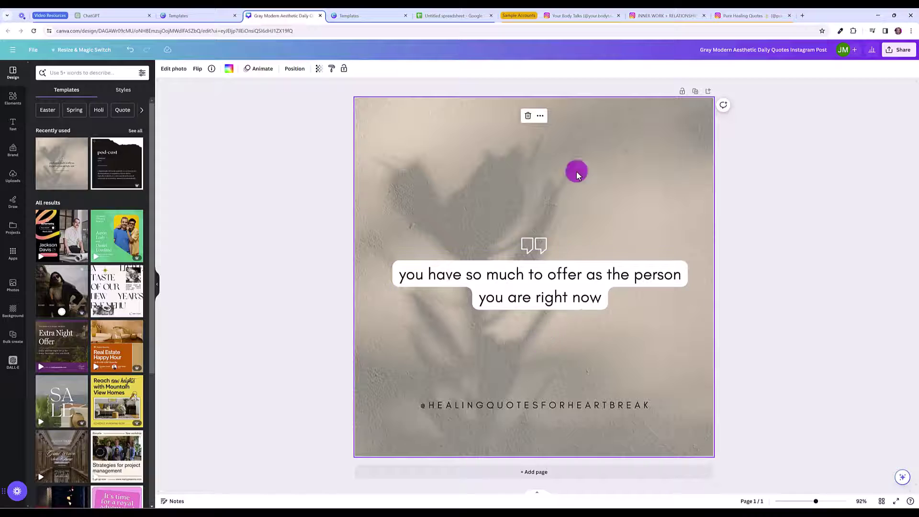
- Move the quote marks and text higher, retitling the text 'Inspirational Quote'
left_click(540, 248)
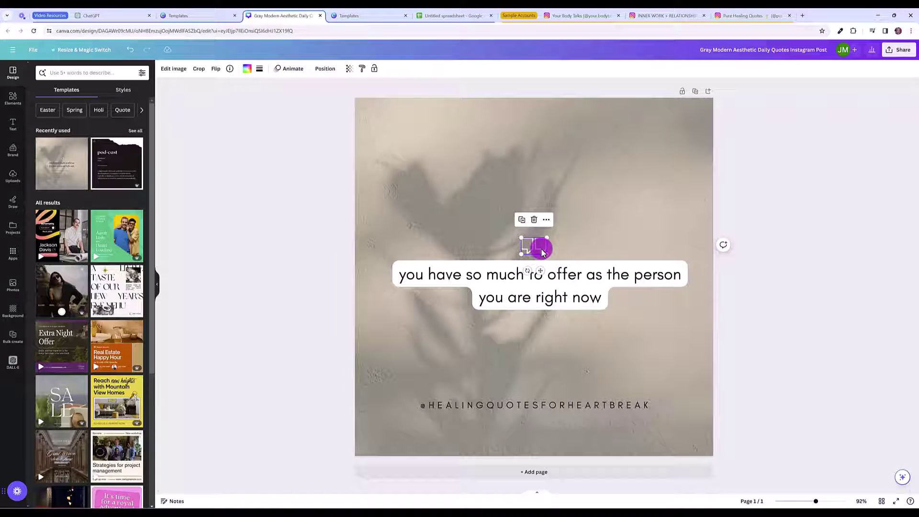
left_click_drag(542, 250, 541, 154)
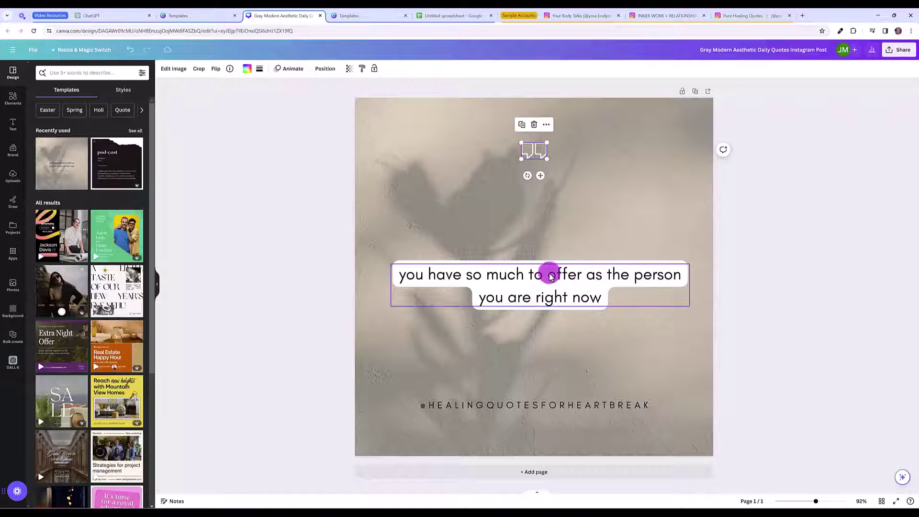
left_click_drag(551, 277, 548, 190)
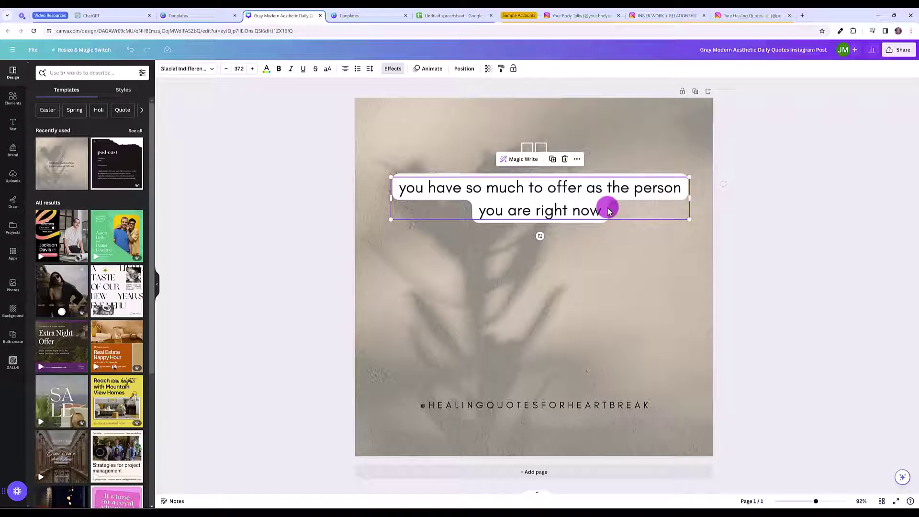
double_click(553, 201)
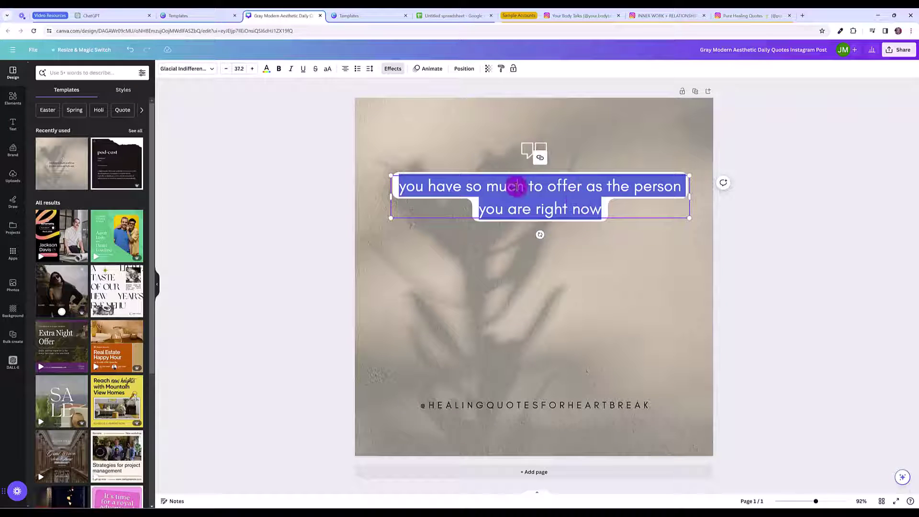
type("Inspirationa")
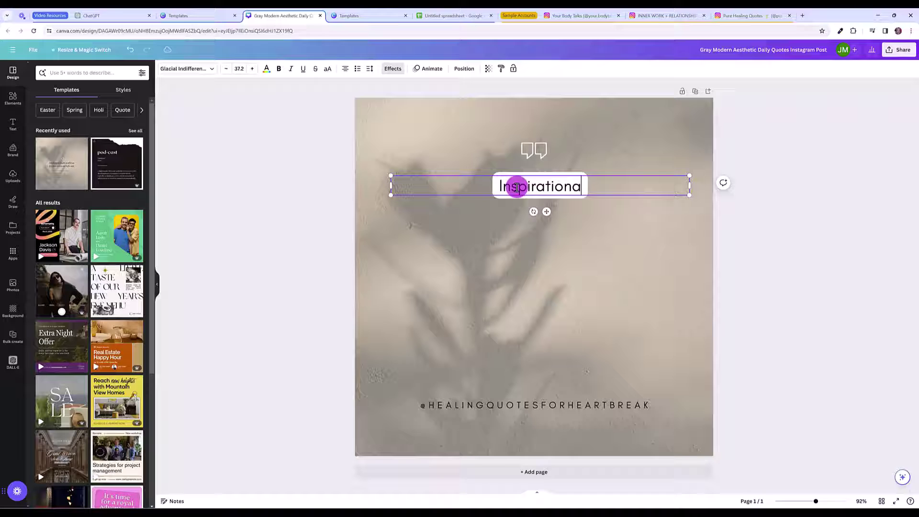
type("l Quote")
left_click(531, 208)
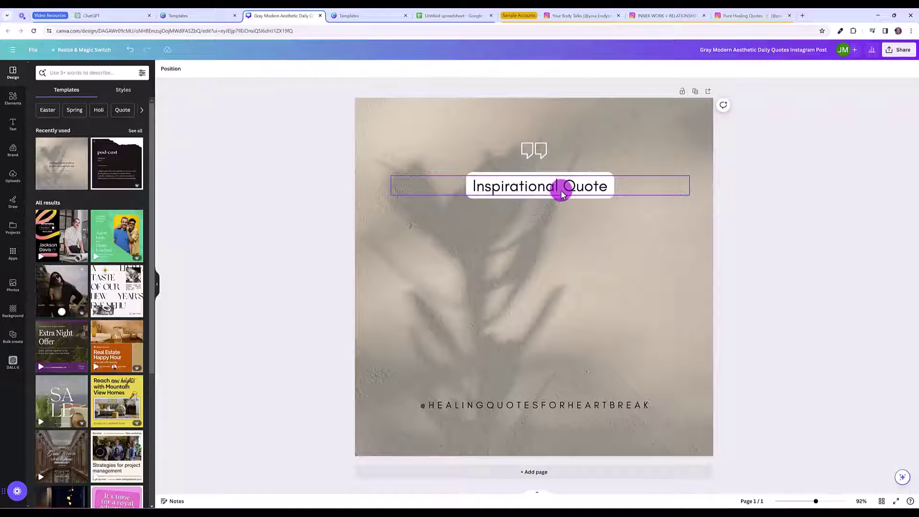
left_click(561, 190)
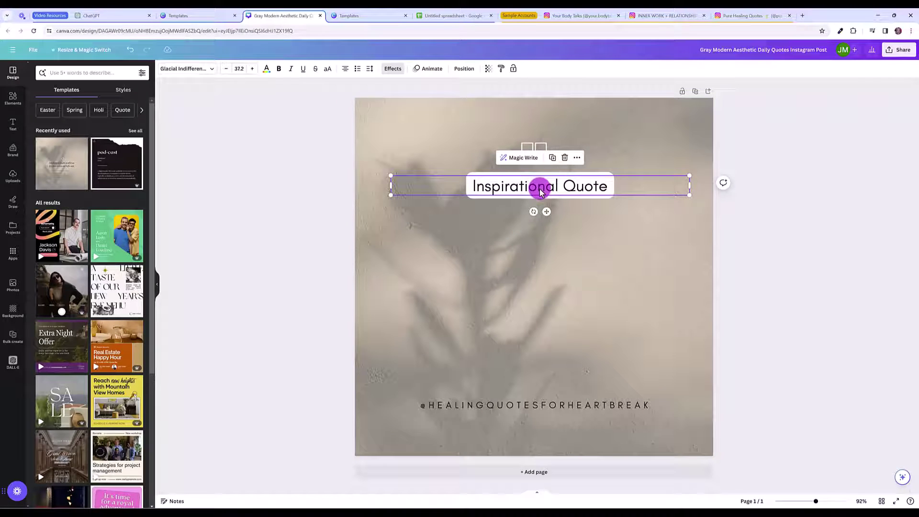
left_click(665, 246)
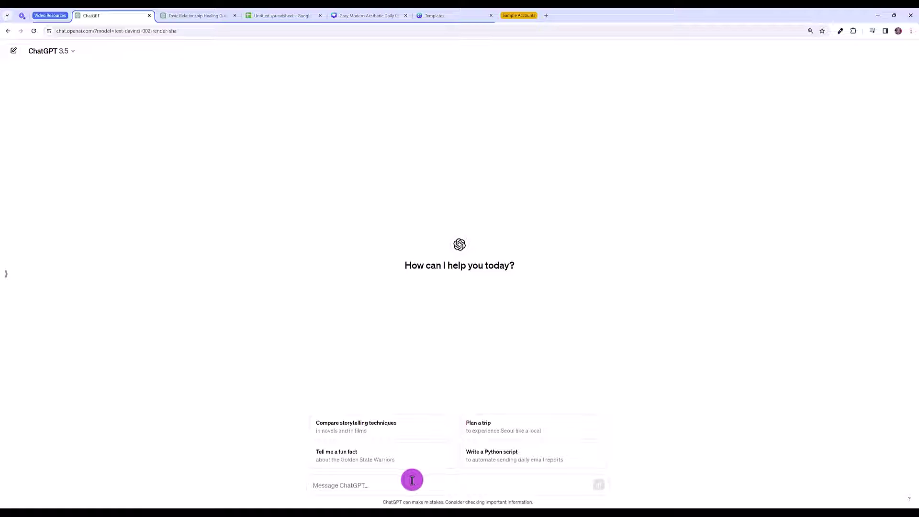
- Keep GPT-3.5 and request the quotes as a one-column table without numbers or quotation marks
left_click(73, 51)
left_click(263, 308)
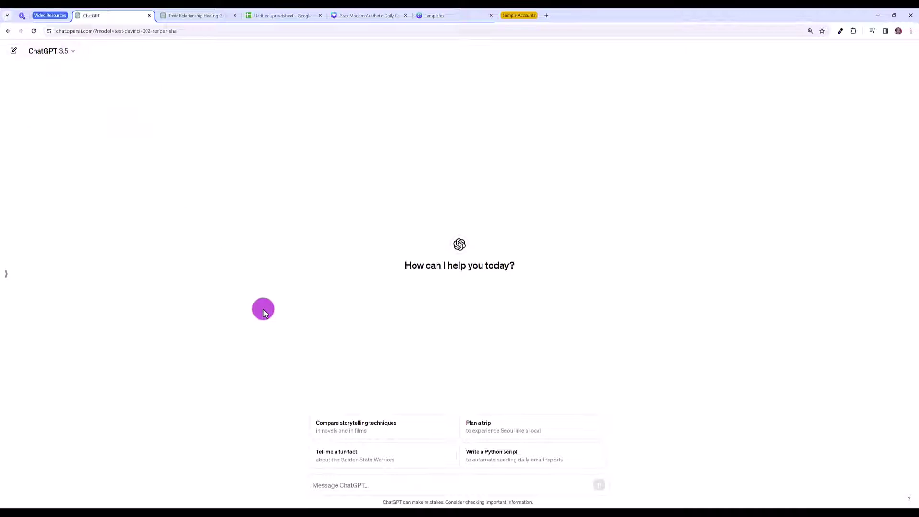
left_click(385, 485)
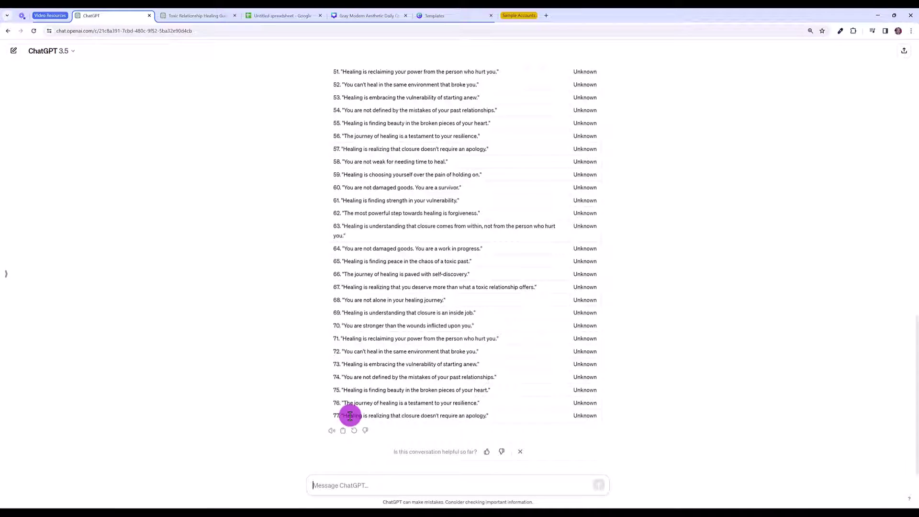
left_click(352, 488)
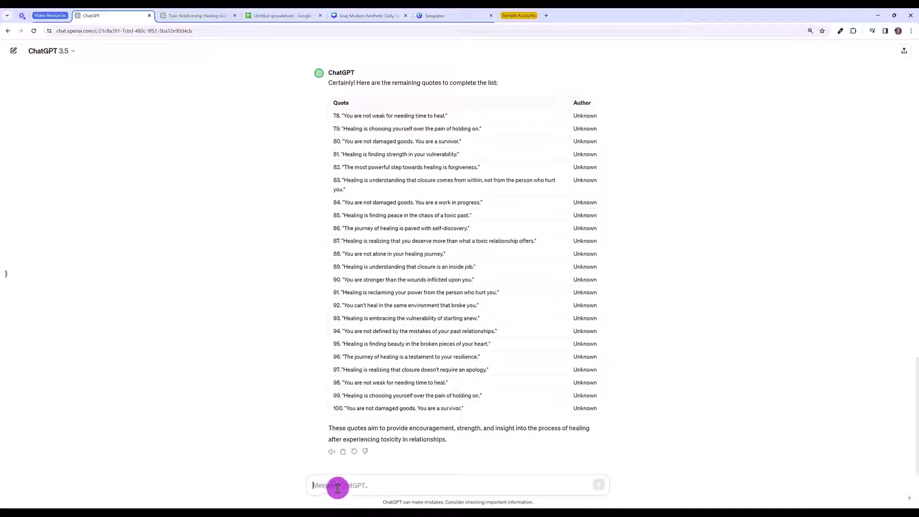
type("Create a table with 1 column using the quotes above. Do not include numbers or quotation marks.")
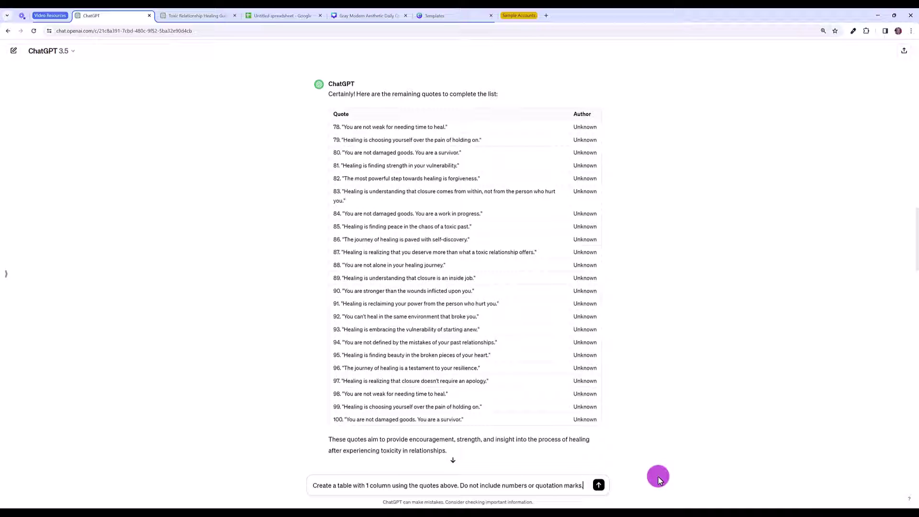
left_click(598, 485)
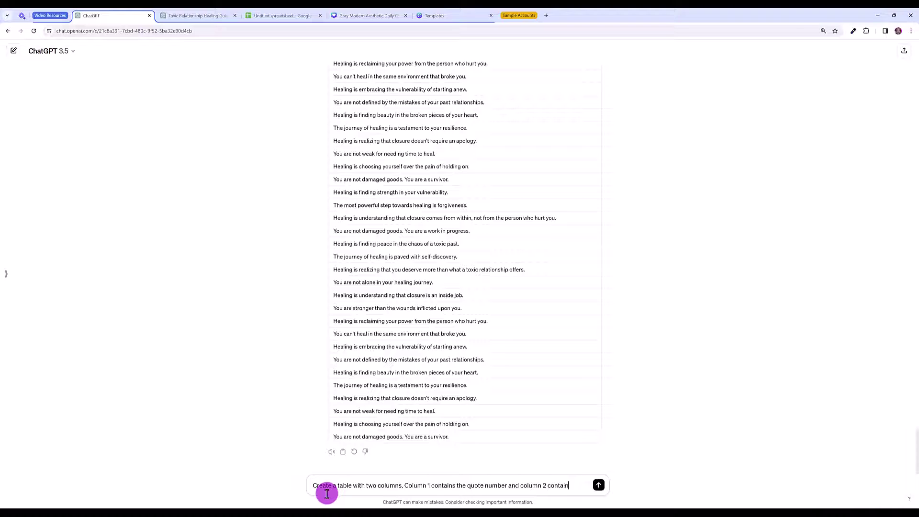
type("s the quote without quoa")
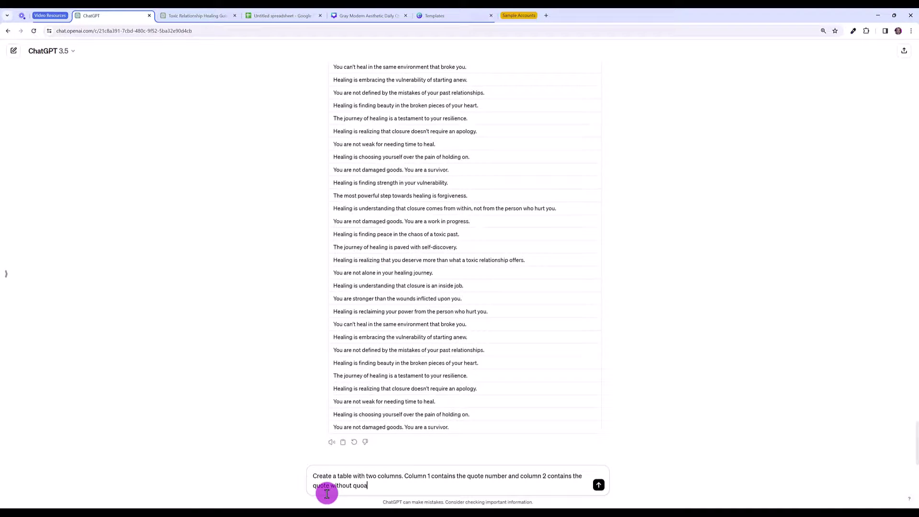
type("tion marks")
- Send the request for a two-column table of quote numbers and quotes
left_click(599, 485)
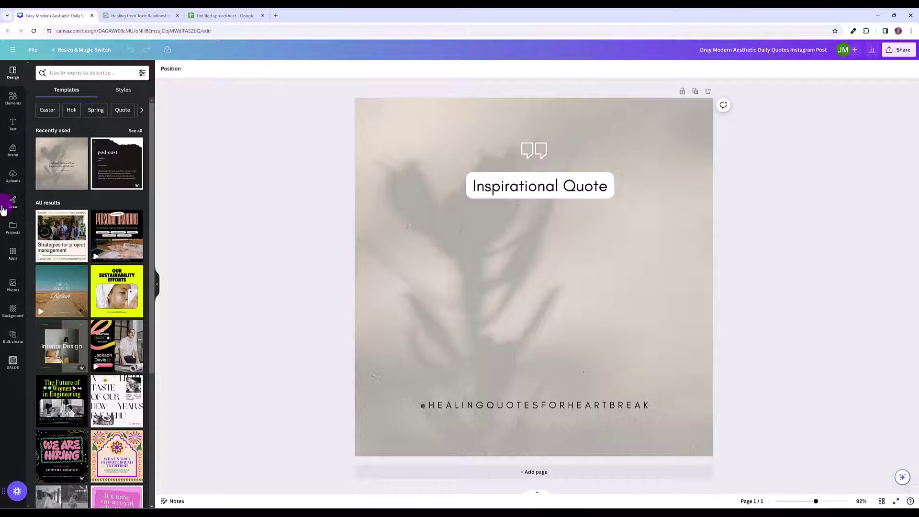
- Open Bulk create from Apps, enter data manually, and clear the sample table
left_click(14, 262)
type("h")
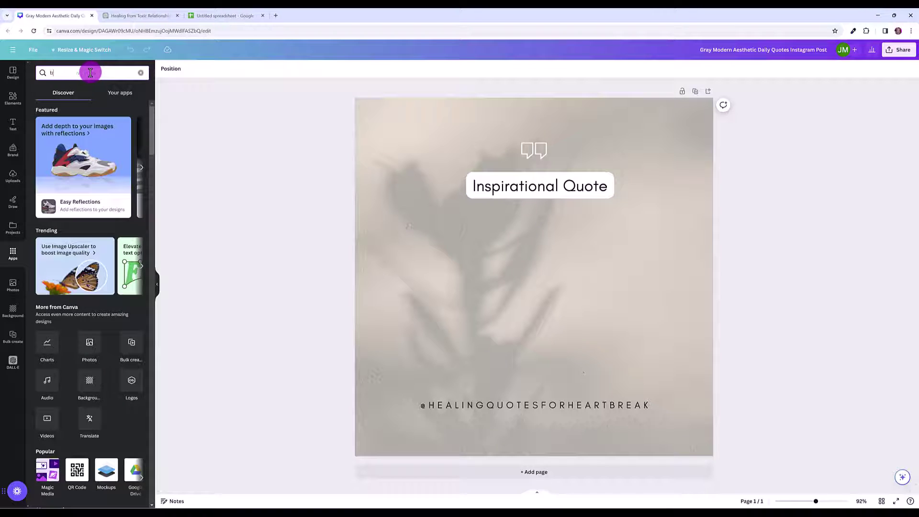
type("ulk create")
key("Return")
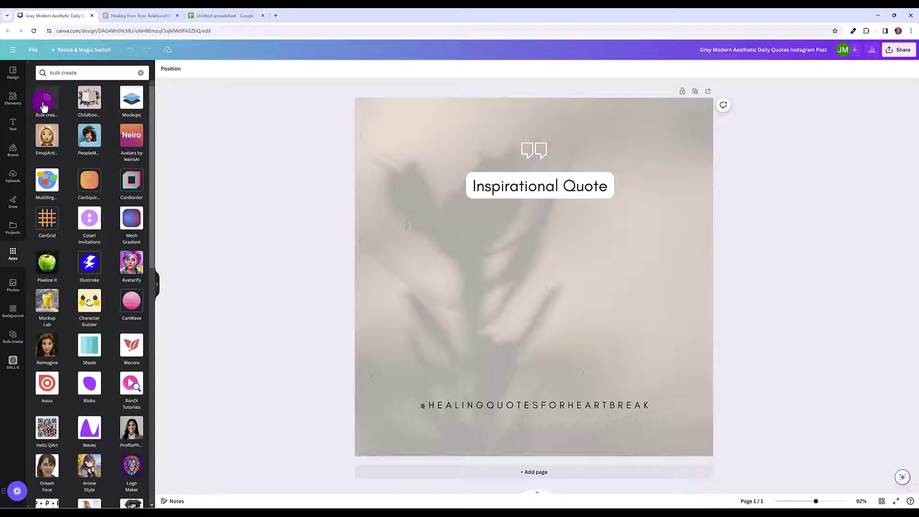
left_click(47, 101)
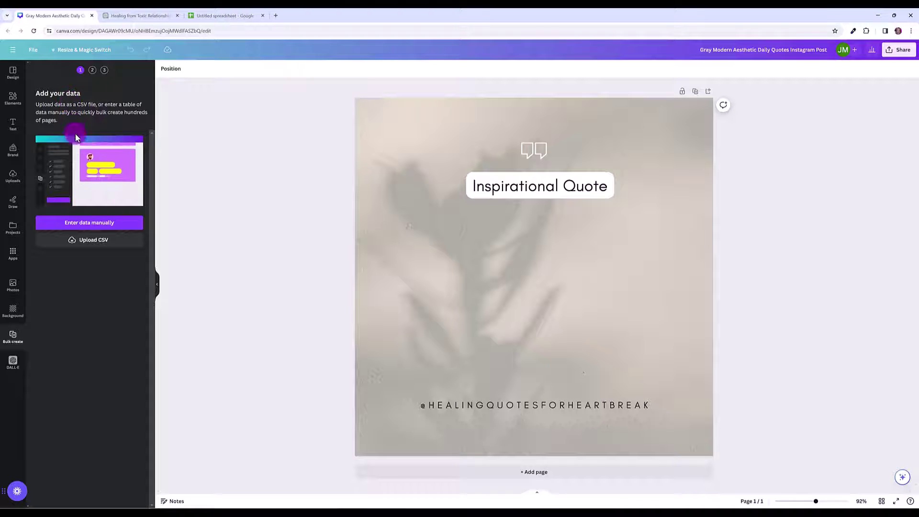
left_click(90, 224)
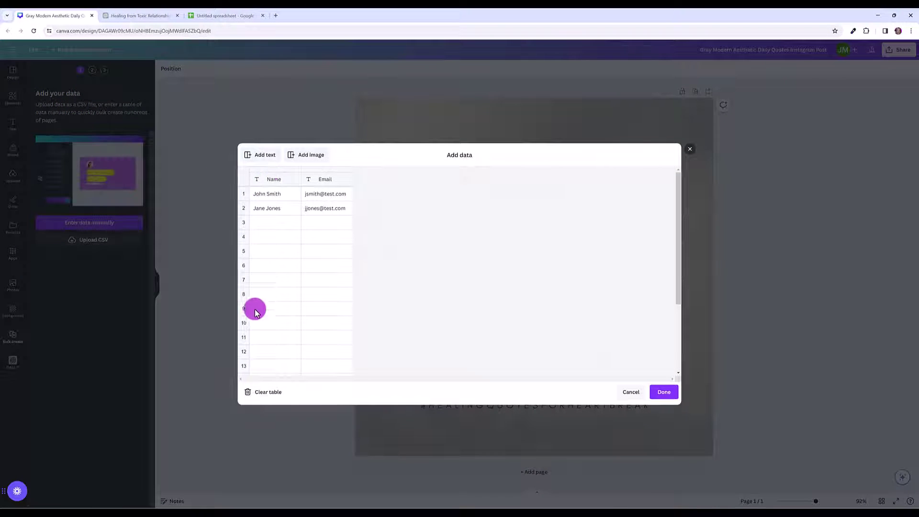
left_click(267, 392)
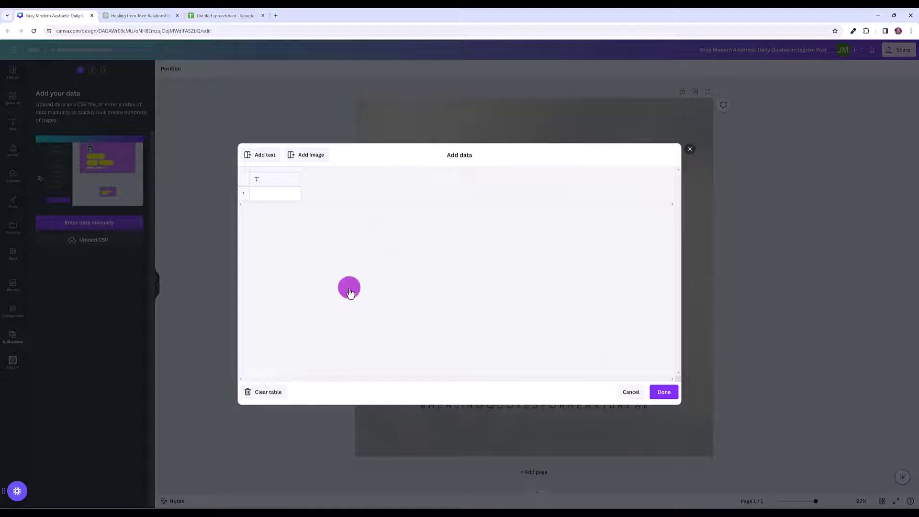
left_click(144, 16)
scroll(431, 137, "up", 2)
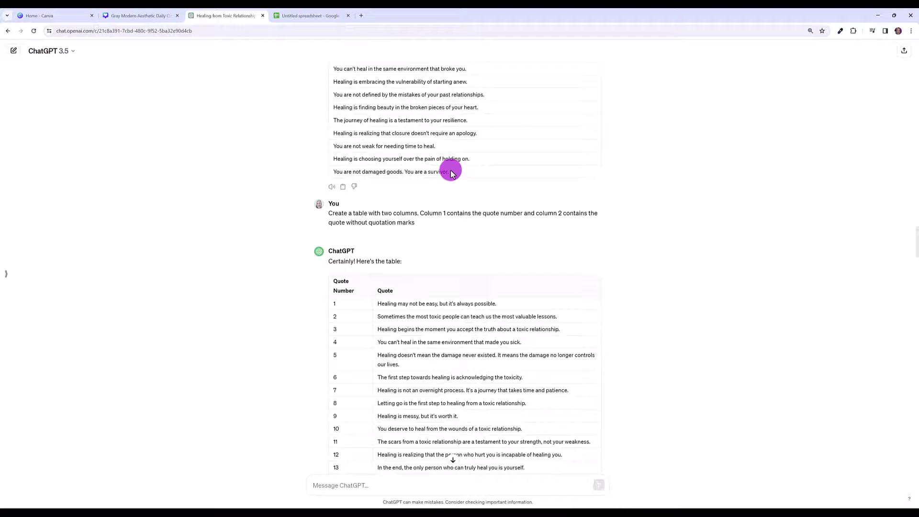
scroll(452, 173, "up", 2)
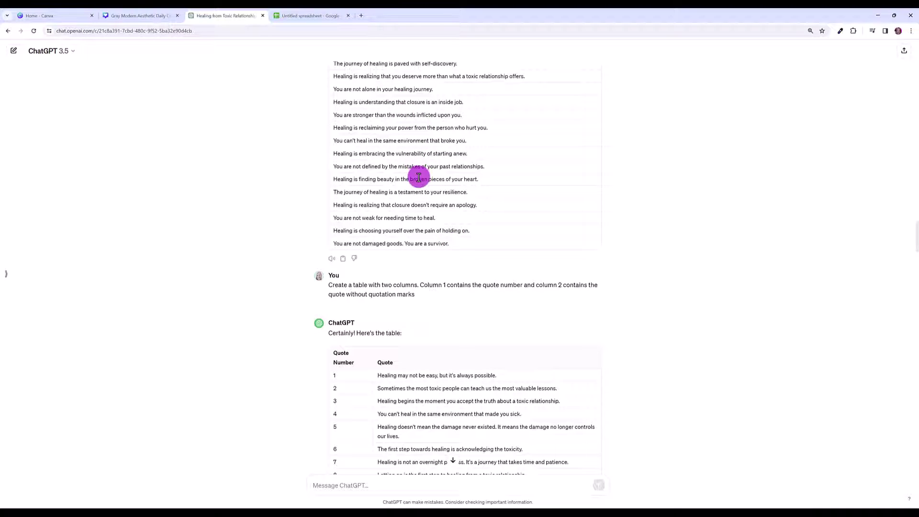
scroll(485, 398, "down", 1)
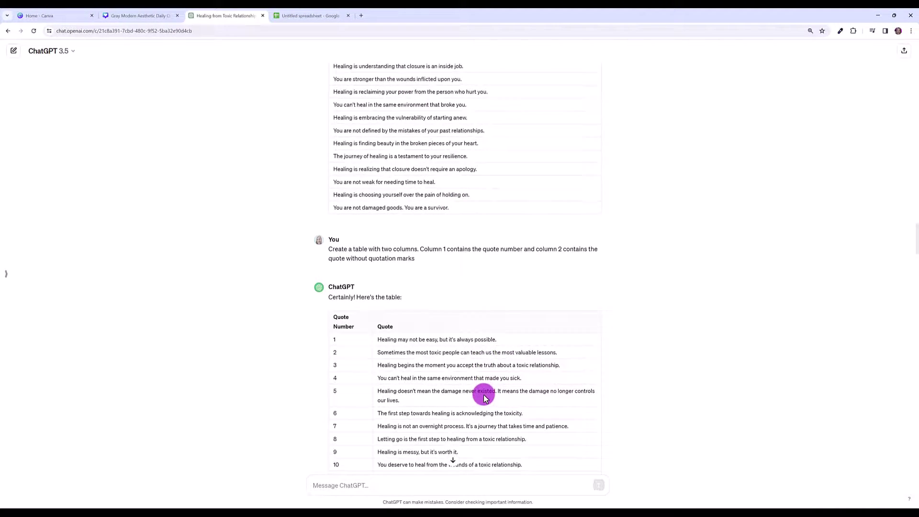
scroll(482, 394, "down", 2)
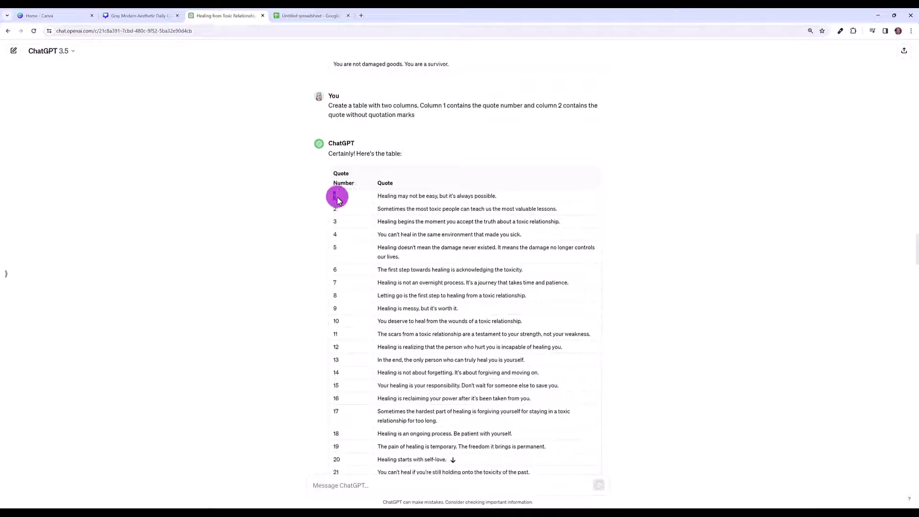
mouse_move(338, 200)
left_mouse_down()
mouse_move(538, 424)
mouse_move(544, 467)
left_mouse_up()
scroll(510, 288, "down", 2)
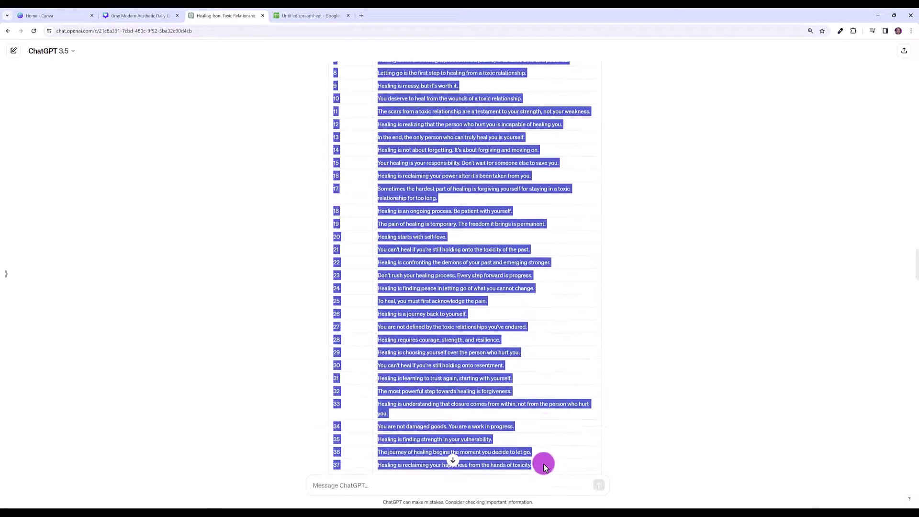
- Copy quotes 1–25 from ChatGPT and select cell 1 of Canva's data table
right_click(434, 300)
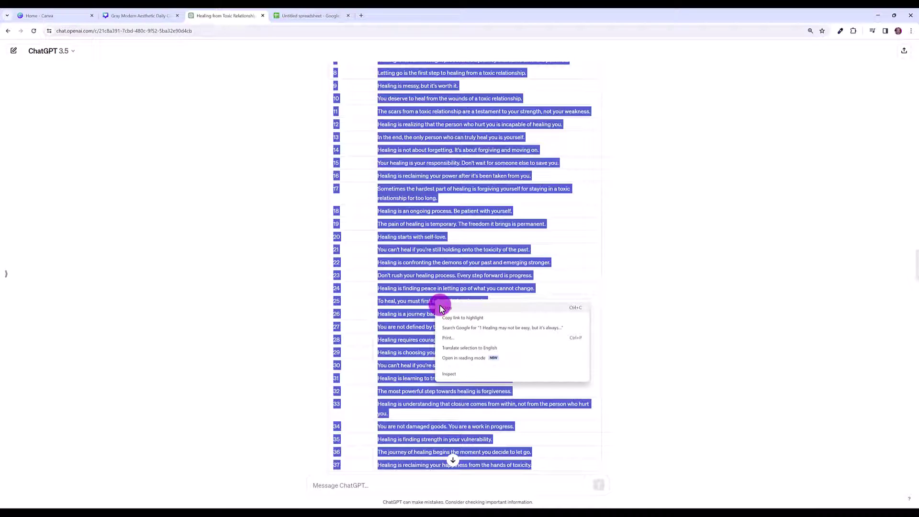
left_click(158, 14)
left_click(271, 196)
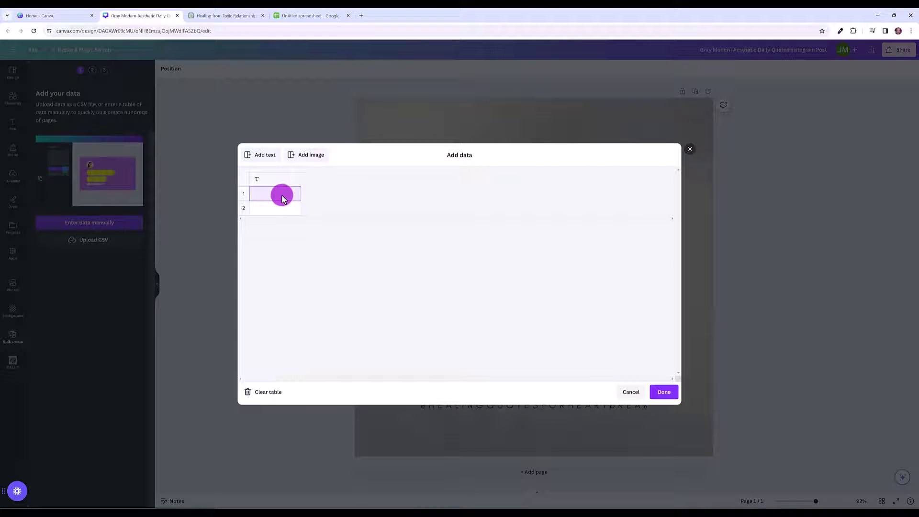
- Paste the 100 quotes into the manual data table, remove the number column, and name it Quote
right_click(282, 199)
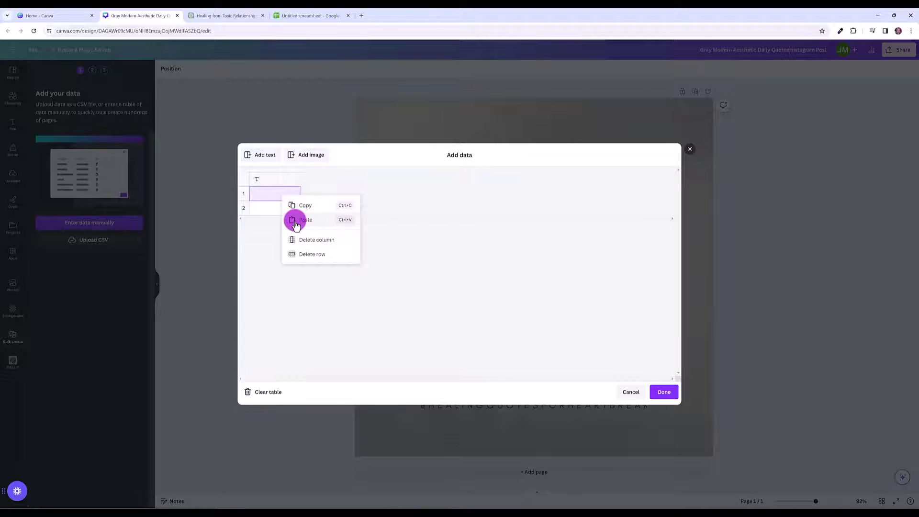
left_click(296, 220)
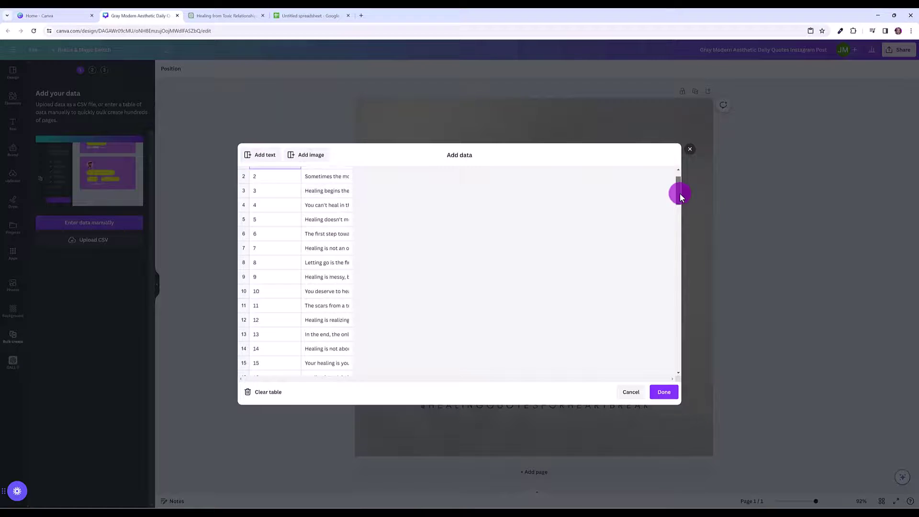
left_click_drag(676, 185, 694, 362)
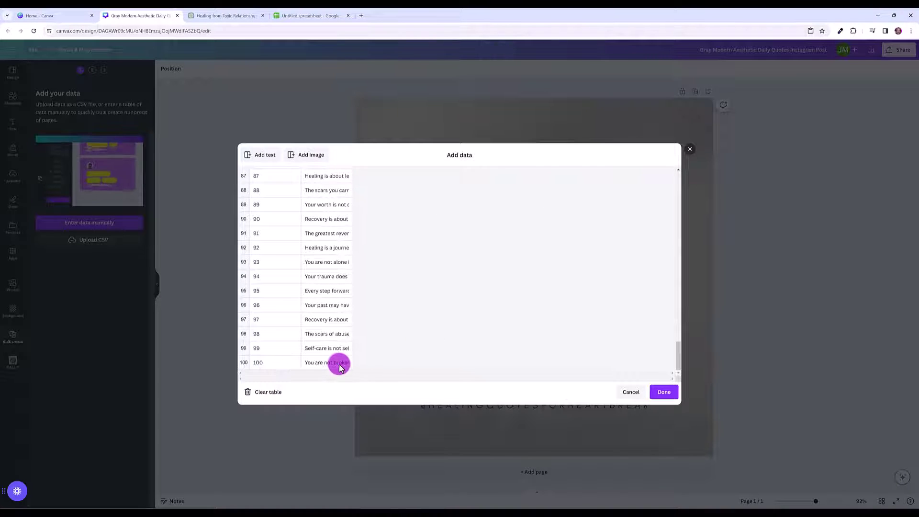
left_click_drag(678, 359, 667, 168)
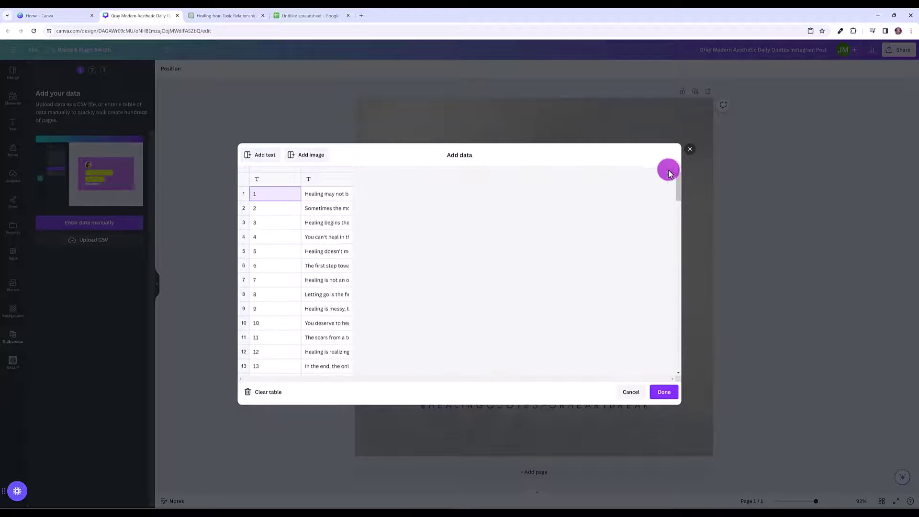
right_click(260, 196)
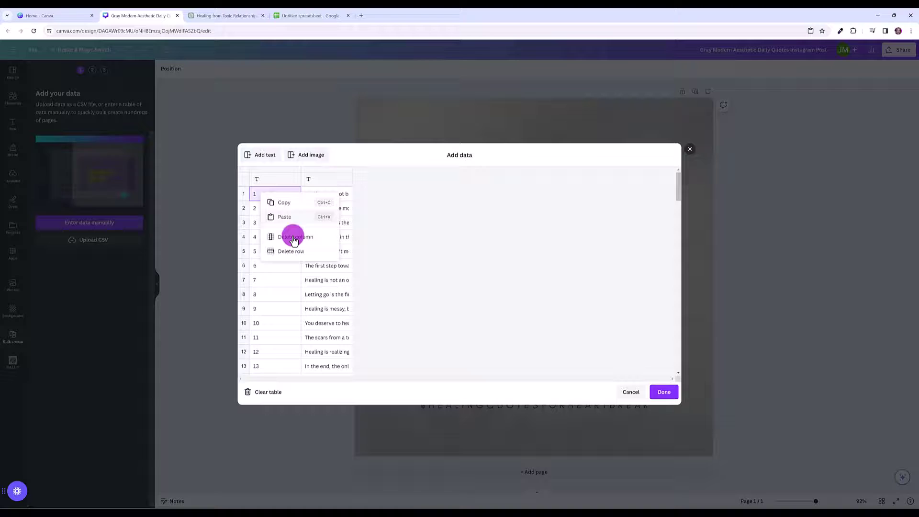
left_click(288, 239)
left_click(267, 180)
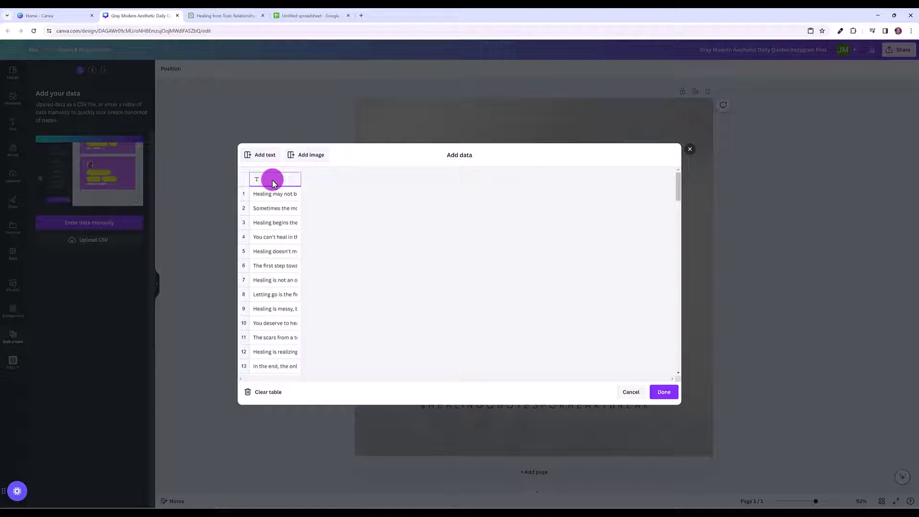
type("Qu")
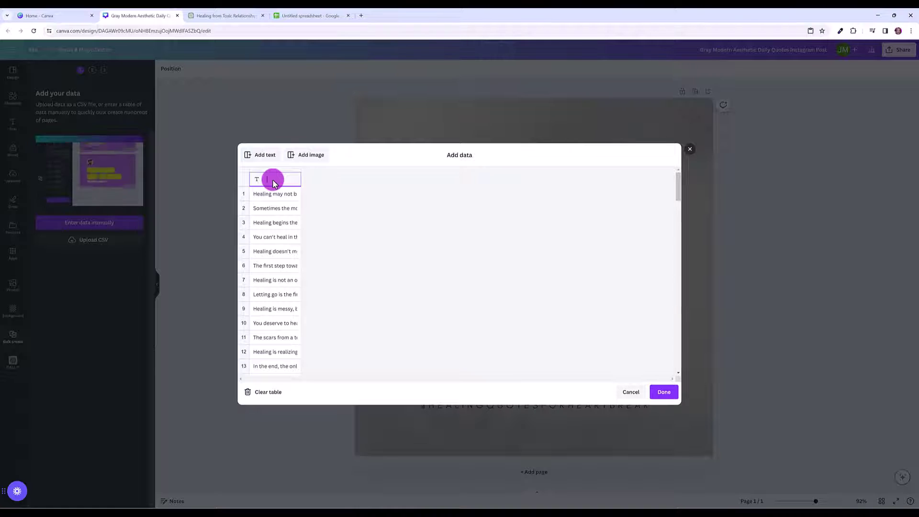
type("ote")
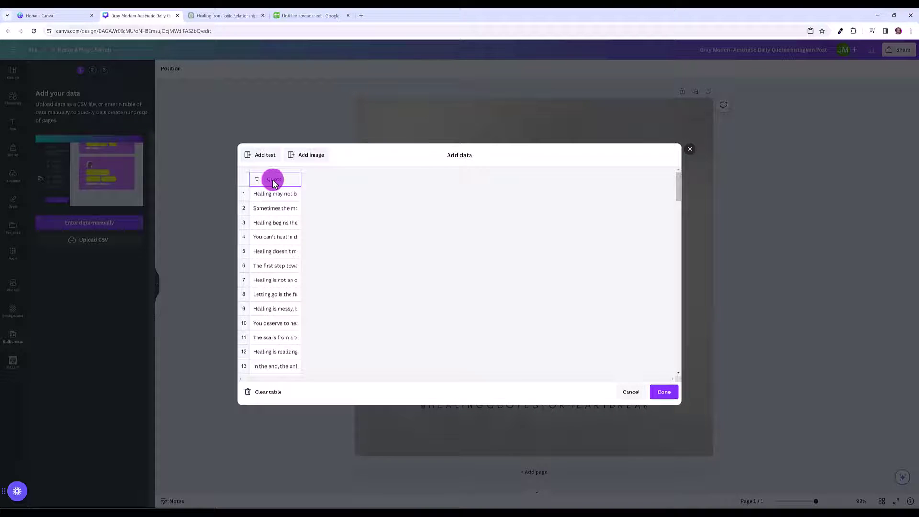
left_click(664, 391)
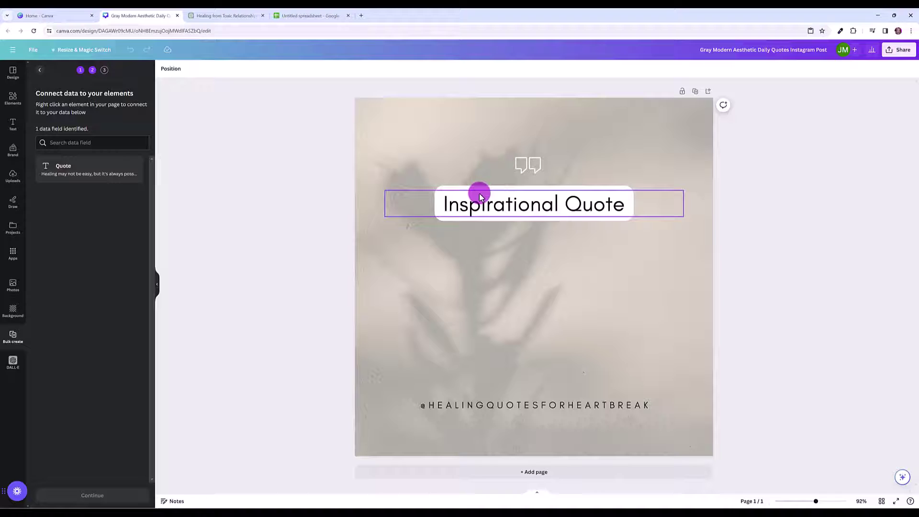
- Connect the Inspirational Quote text box to the Quote data field and continue
left_click(515, 204)
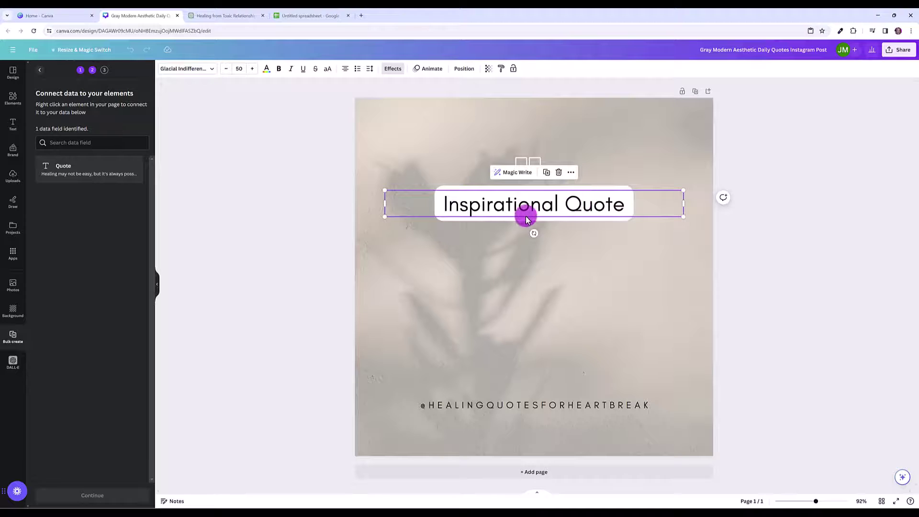
right_click(527, 206)
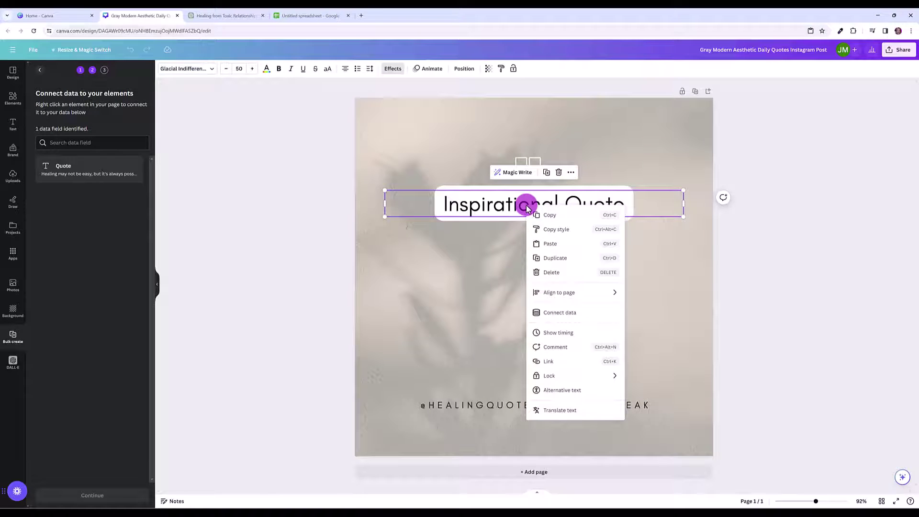
left_click(561, 314)
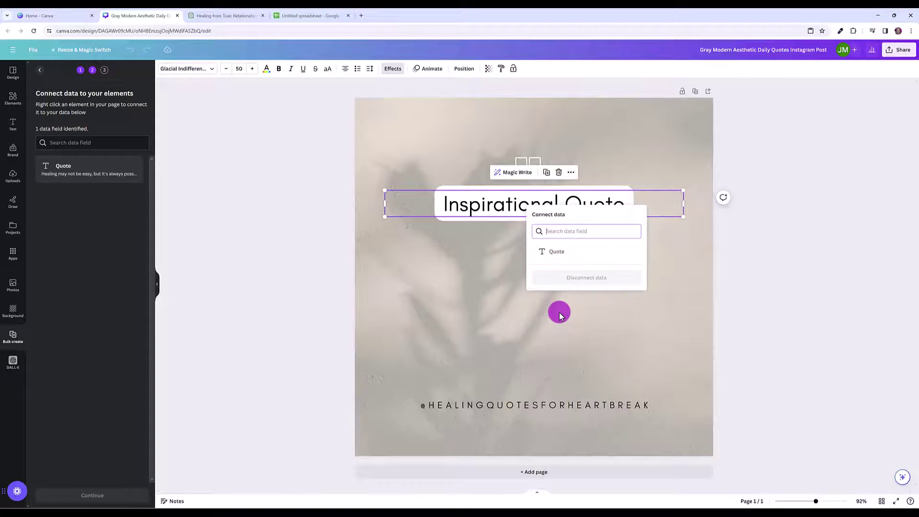
left_click(566, 257)
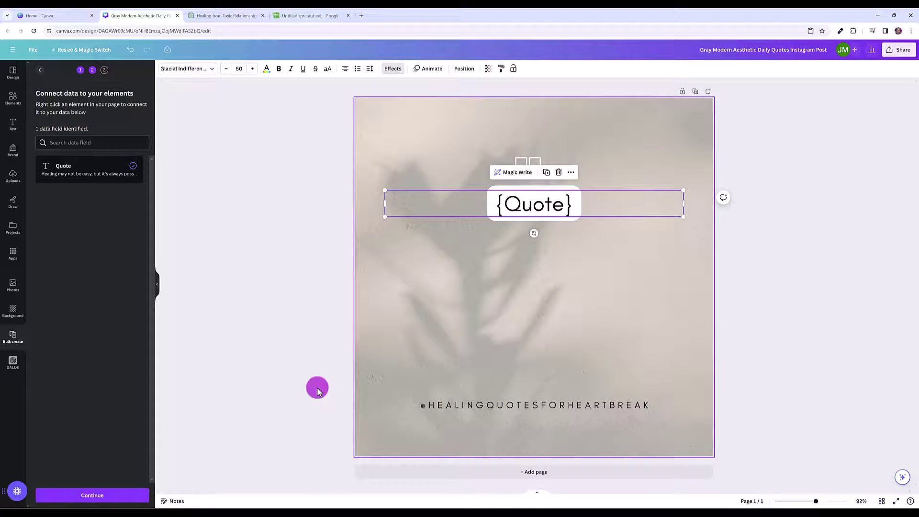
left_click(136, 496)
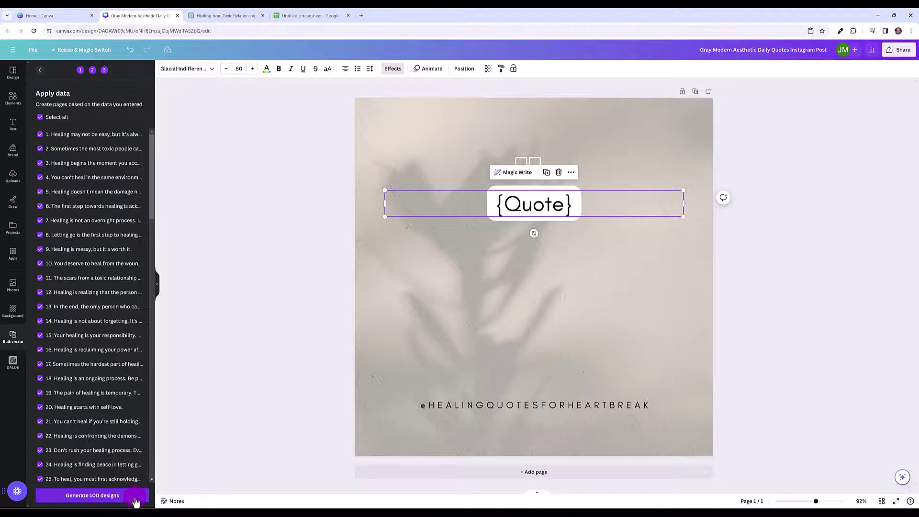
left_click_drag(153, 168, 167, 446)
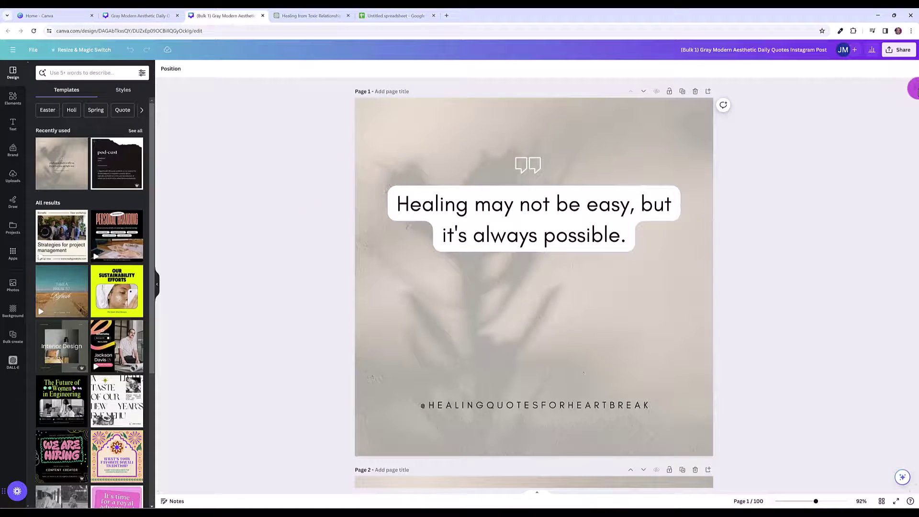
mouse_move(914, 89)
left_mouse_down()
mouse_move(915, 137)
mouse_move(915, 122)
left_mouse_up()
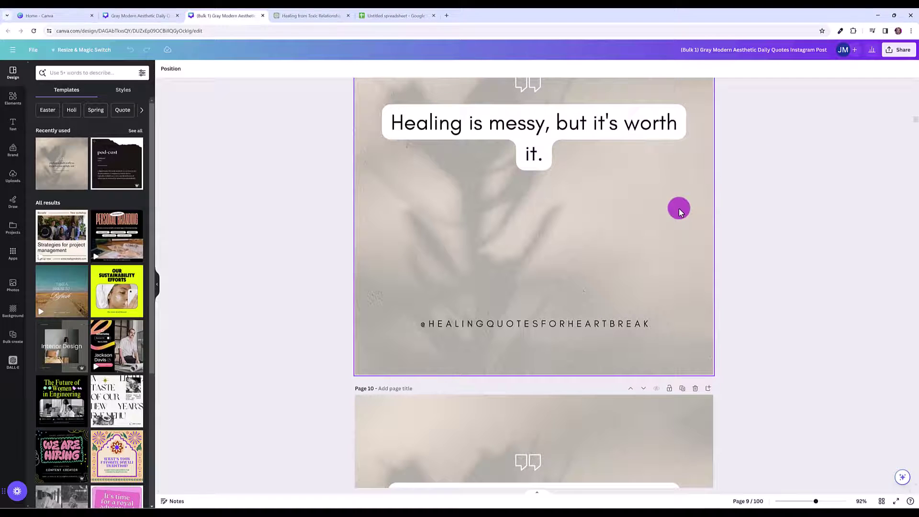
scroll(681, 215, "down", 1)
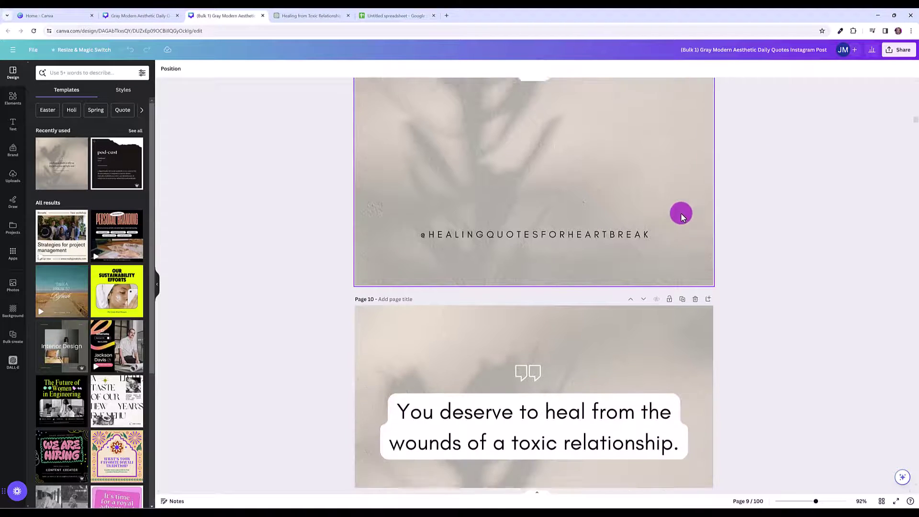
scroll(680, 216, "down", 2)
scroll(682, 216, "down", 1)
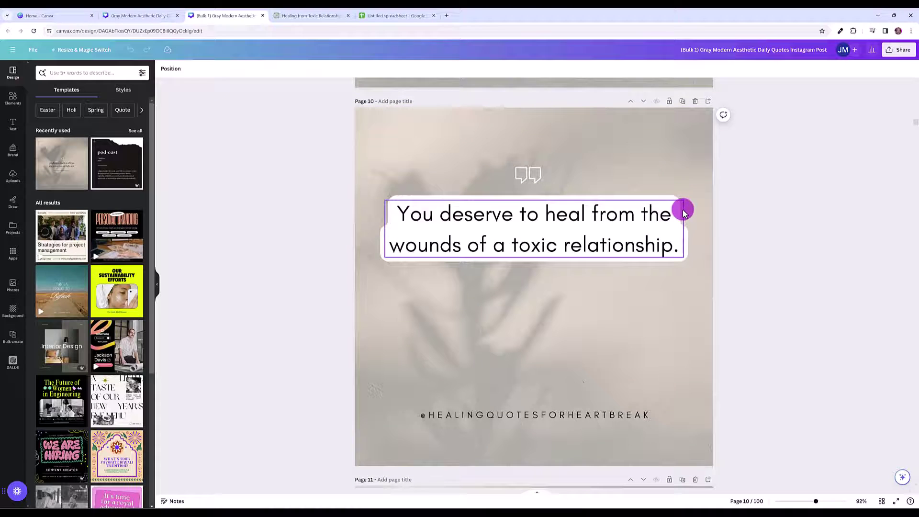
scroll(706, 250, "down", 1)
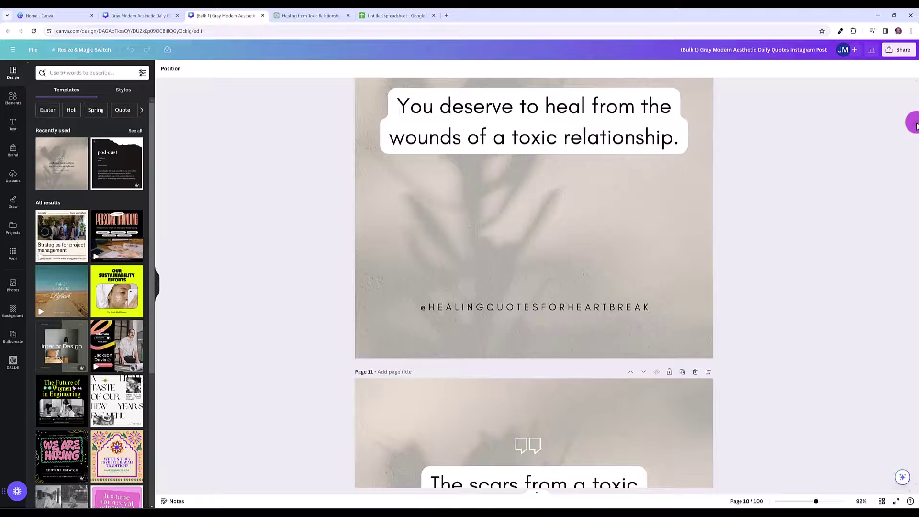
- Scroll through the generated pages and select page 1's background photo
left_click_drag(915, 124, 916, 71)
left_click(683, 141)
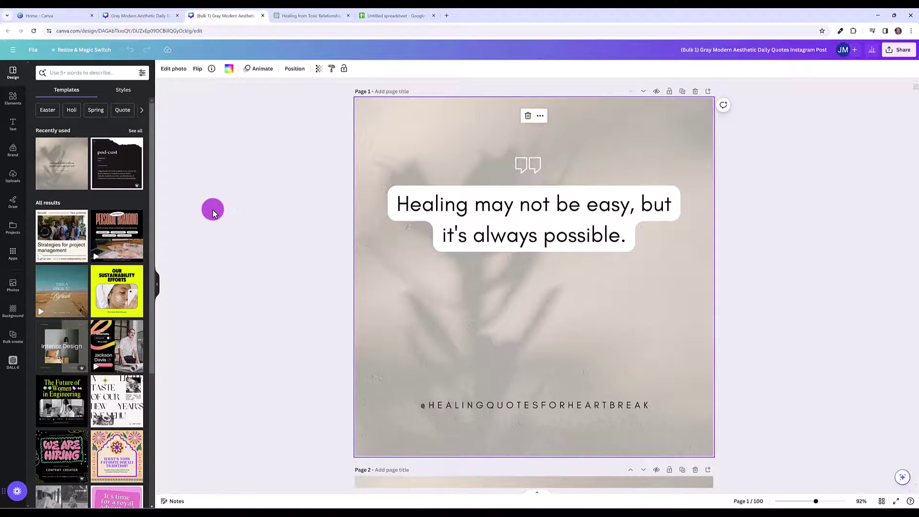
- Search backgrounds for 'flowers' and drag a flower photo onto the page as its background
left_click(14, 311)
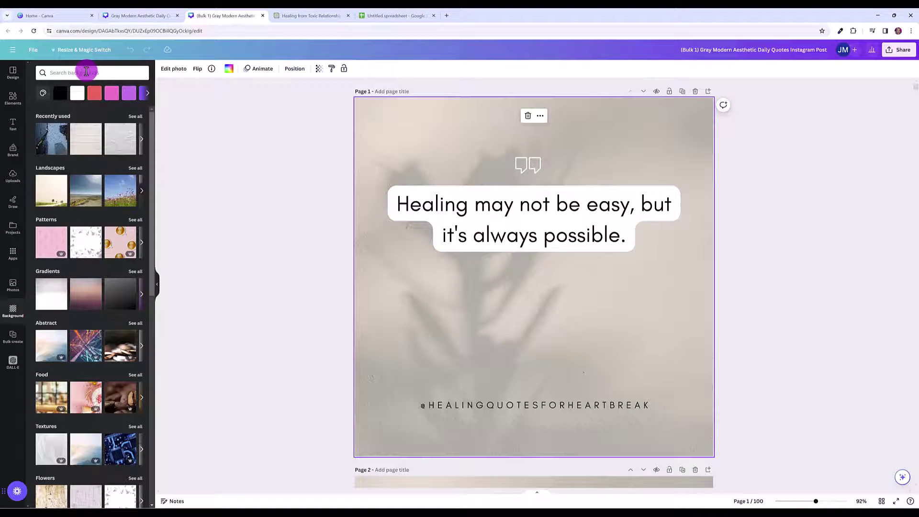
left_click(86, 71)
type("flowers")
key("Return")
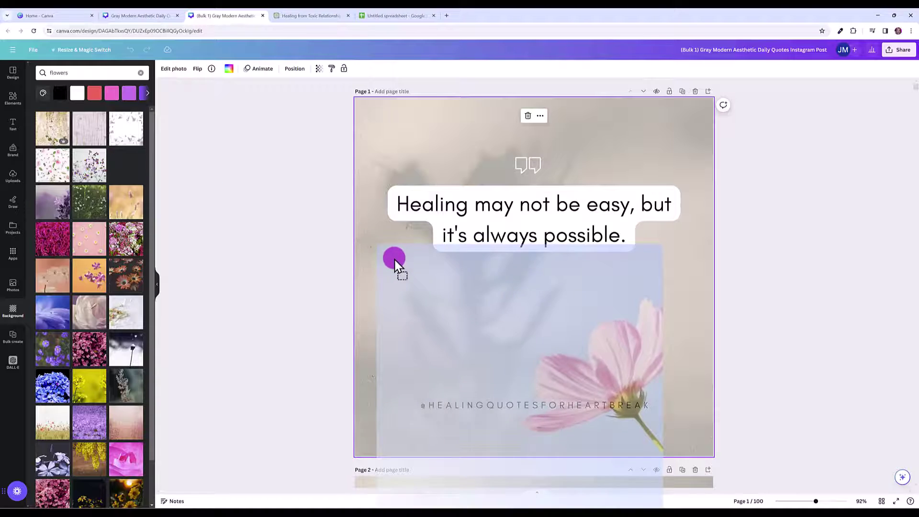
left_click_drag(128, 167, 395, 262)
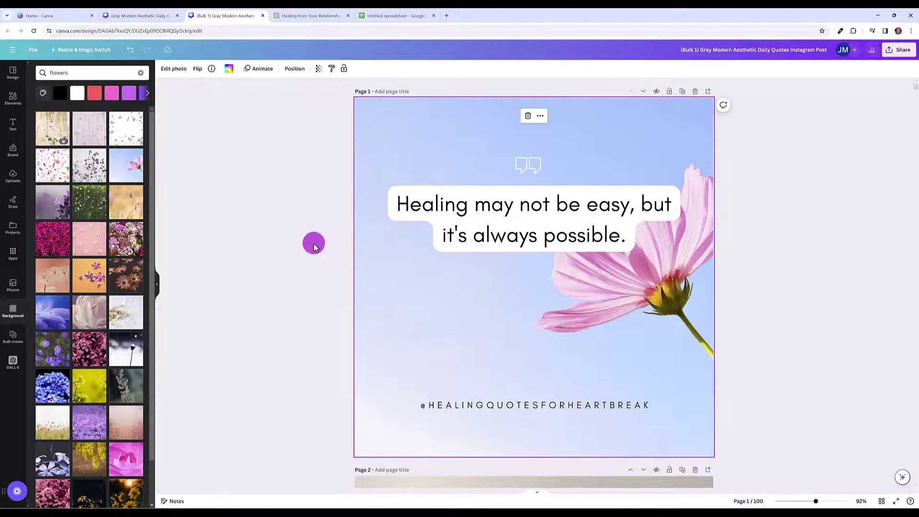
scroll(312, 241, "down", 5)
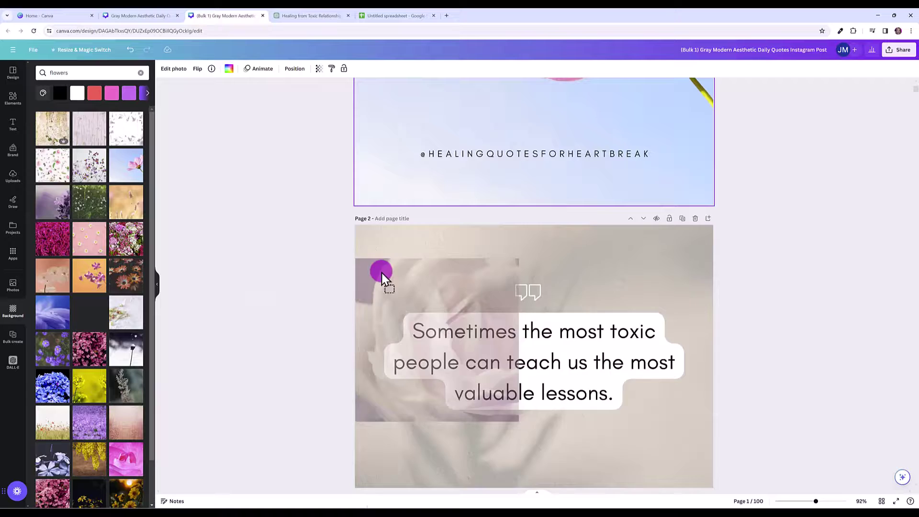
left_click_drag(88, 314, 389, 277)
scroll(318, 271, "down", 3)
scroll(318, 271, "down", 3)
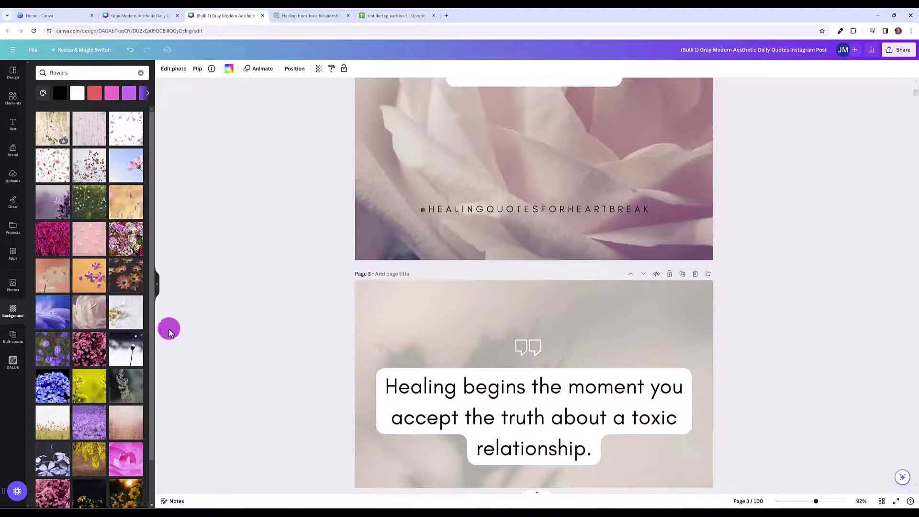
left_click_drag(126, 422, 380, 316)
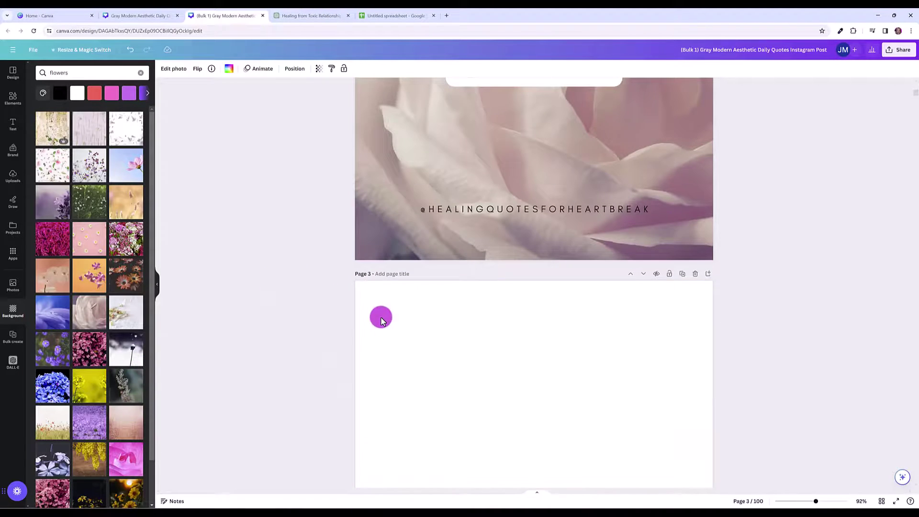
scroll(373, 314, "down", 5)
scroll(500, 257, "up", 1)
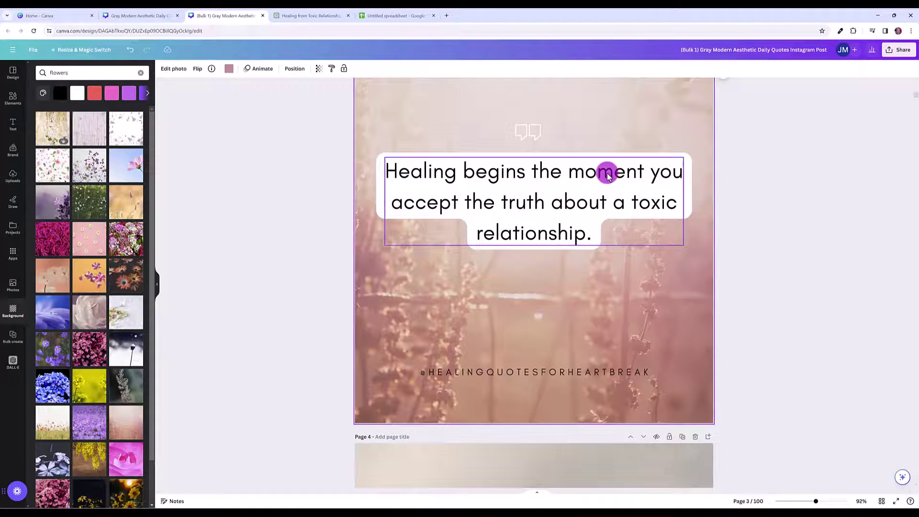
scroll(583, 206, "down", 1)
scroll(583, 205, "down", 3)
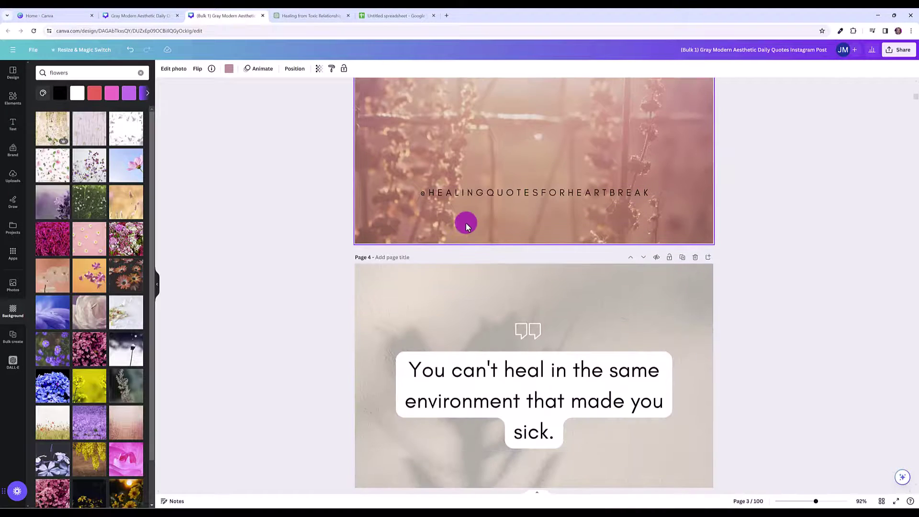
left_click_drag(90, 420, 396, 319)
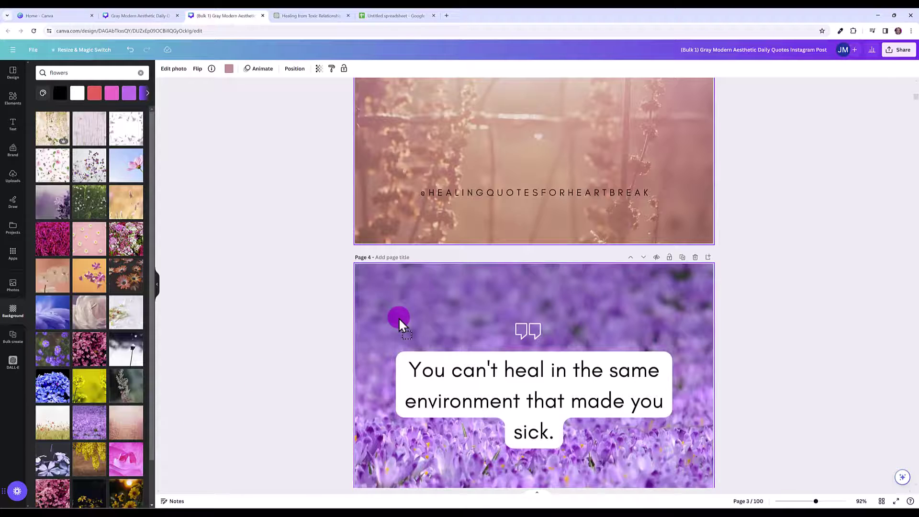
scroll(583, 329, "down", 2)
scroll(244, 330, "down", 4)
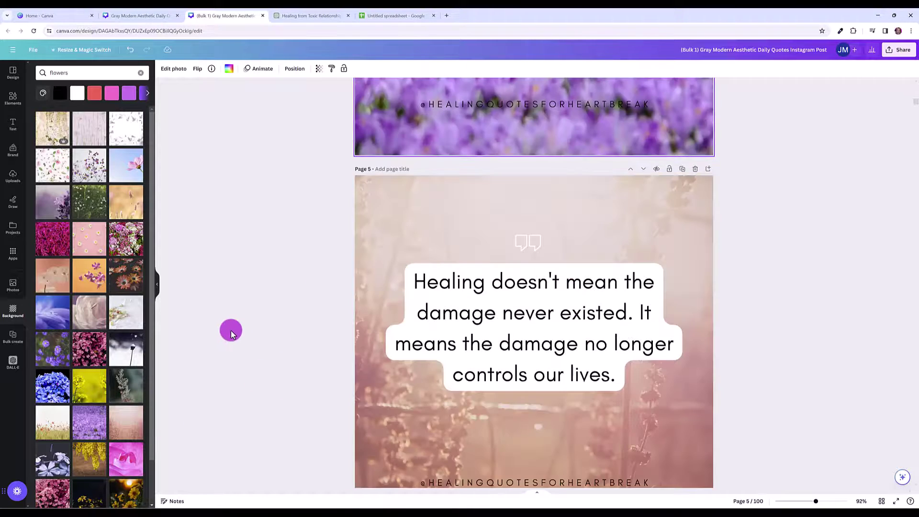
scroll(240, 330, "up", 2)
scroll(240, 330, "up", 2)
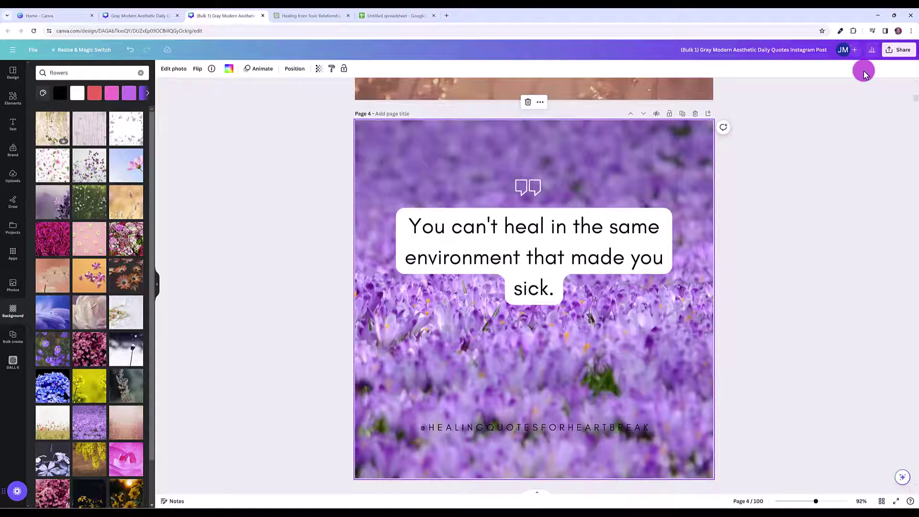
- Download the 100-page quote design as PNG
left_click(896, 50)
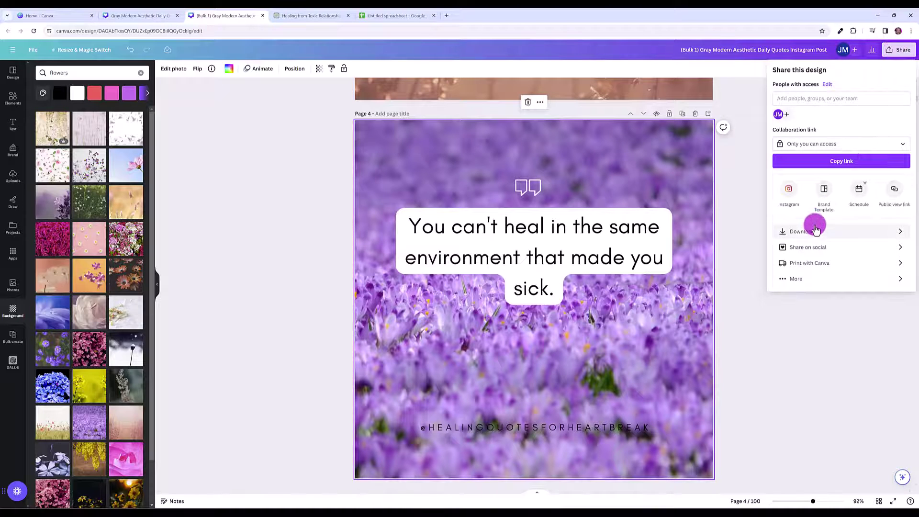
left_click(790, 229)
left_click(814, 215)
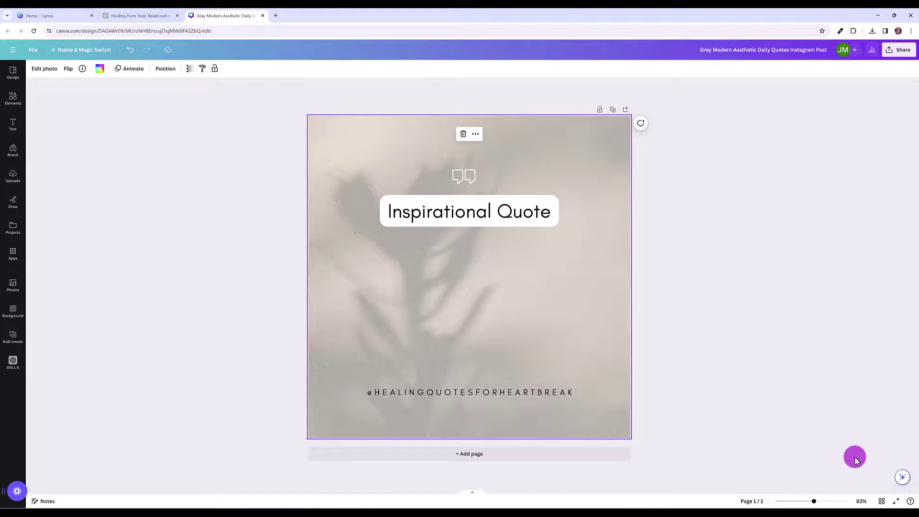
- Copy page 1 in Grid view, paste it up to 25 pages, and reopen page 1
left_click(884, 501)
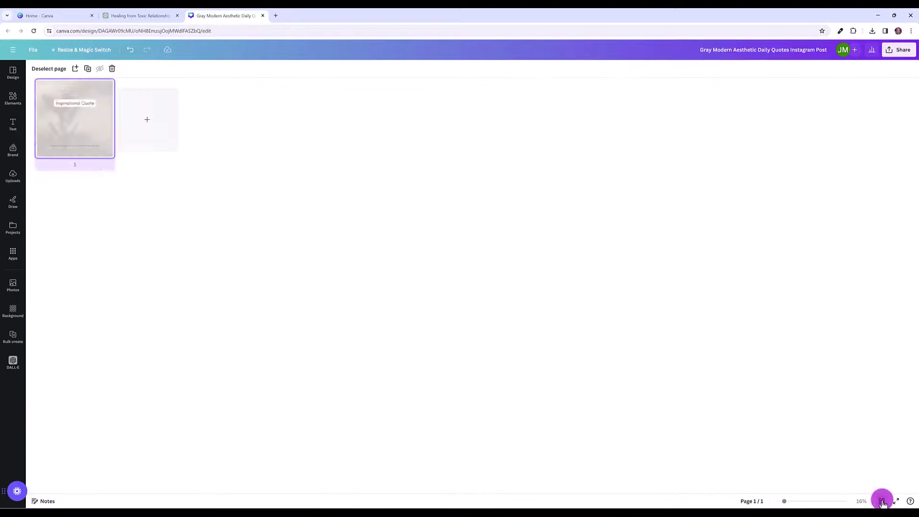
right_click(96, 145)
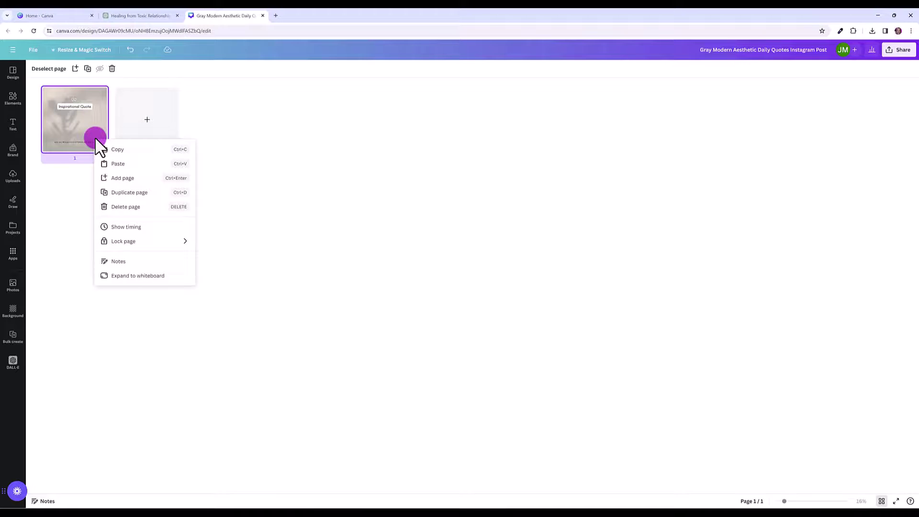
left_click(109, 150)
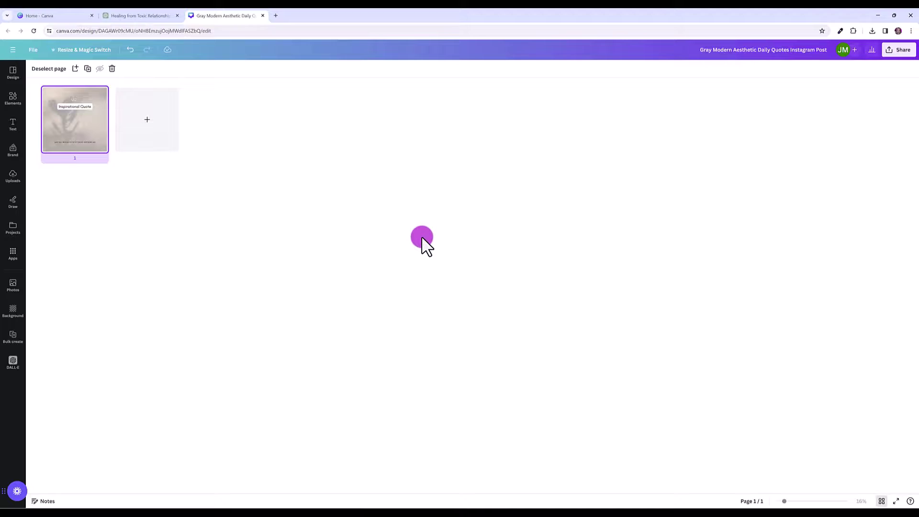
key("ctrl+v")
key("ctrl+v")
key("ctrl+v")
key("ctrl+v")
key("ctrl+v")
key("ctrl+v")
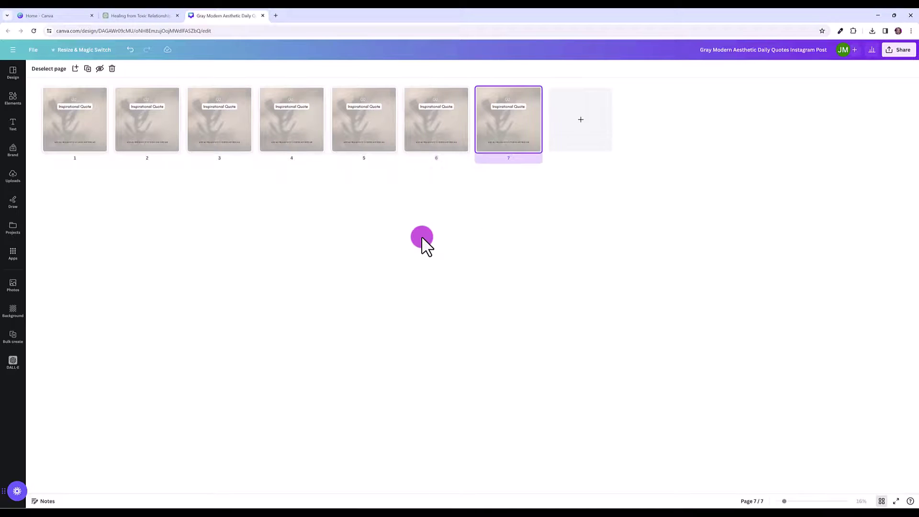
key("ctrl+v")
key("ctrl+v")
key("ctrl+v")
key("ctrl+v")
key("ctrl+v")
key("ctrl+v")
key("ctrl+v")
key("ctrl+v")
key("ctrl+v")
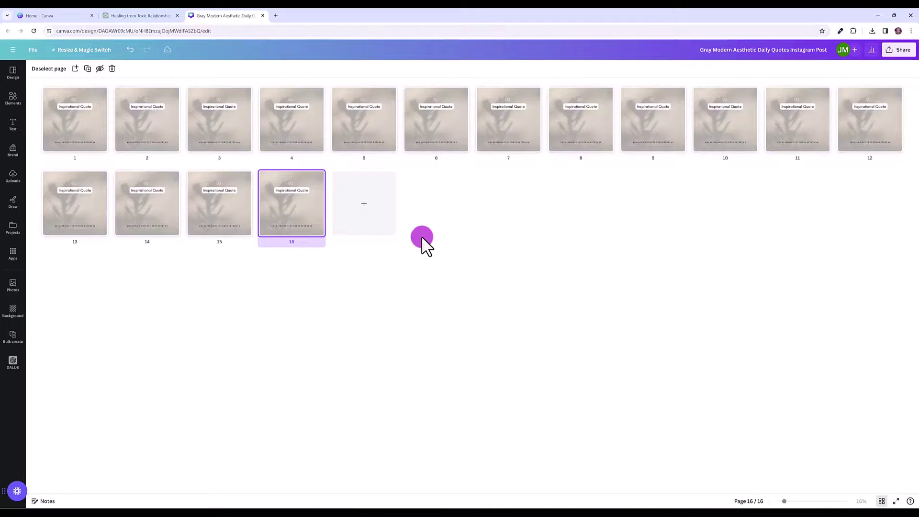
key("ctrl+v")
key("ctrl+v")
key("ctrl+v")
key("ctrl+v")
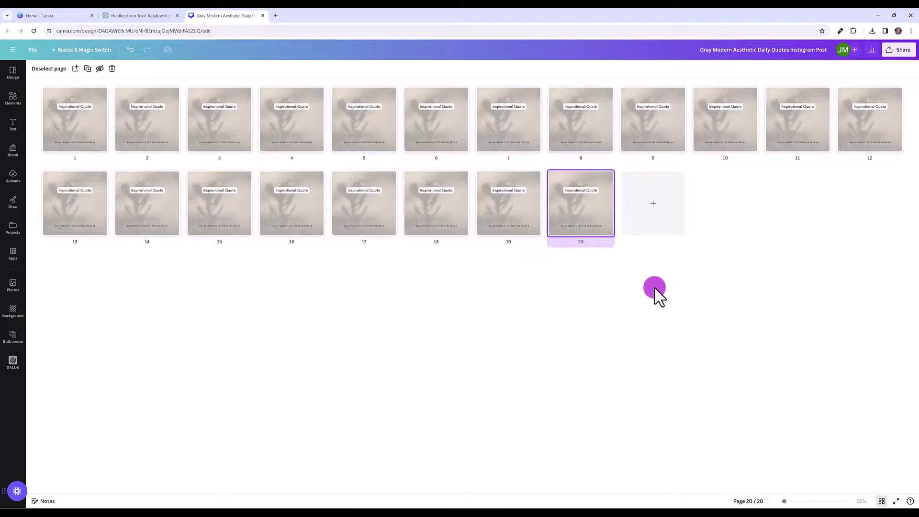
key("ctrl+v")
key("ctrl+v")
key("ctrl+v")
key("ctrl+v")
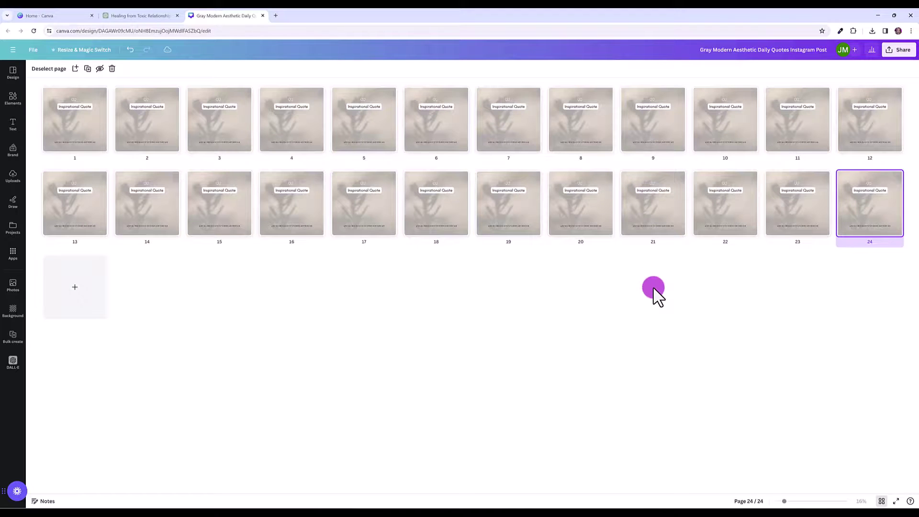
key("ctrl+v")
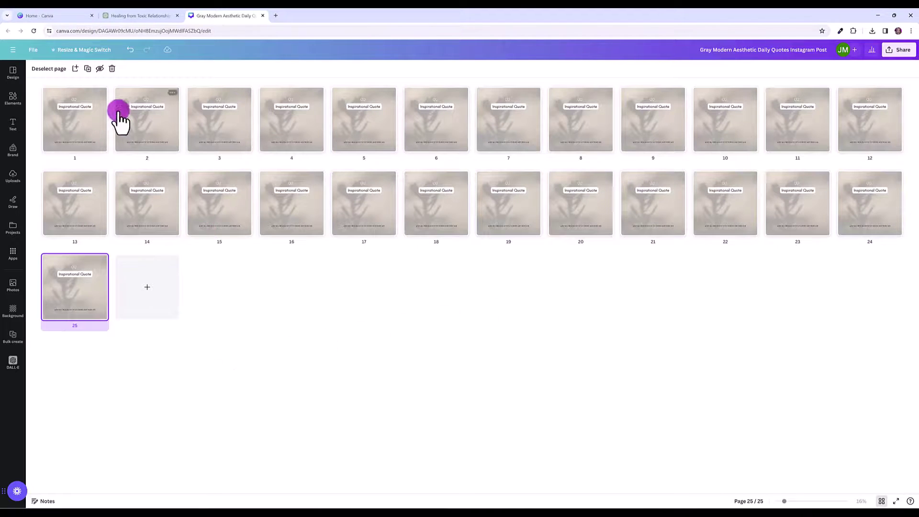
key("Home")
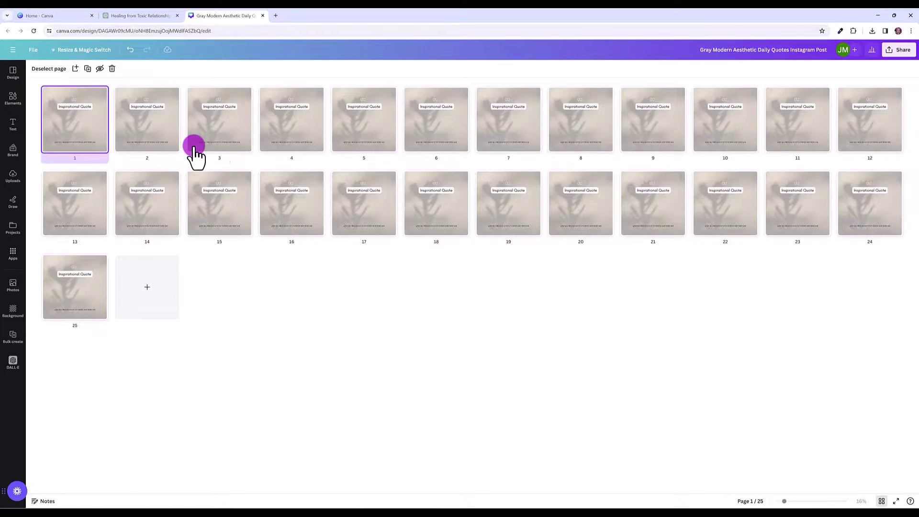
double_click(90, 131)
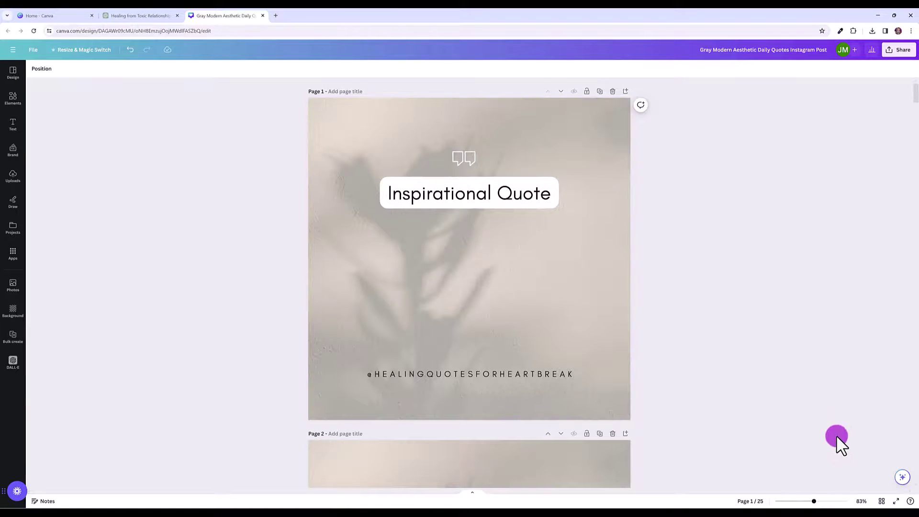
- Zoom out and replace page 1's placeholder text with ChatGPT's first healing quote
left_click_drag(814, 501, 803, 502)
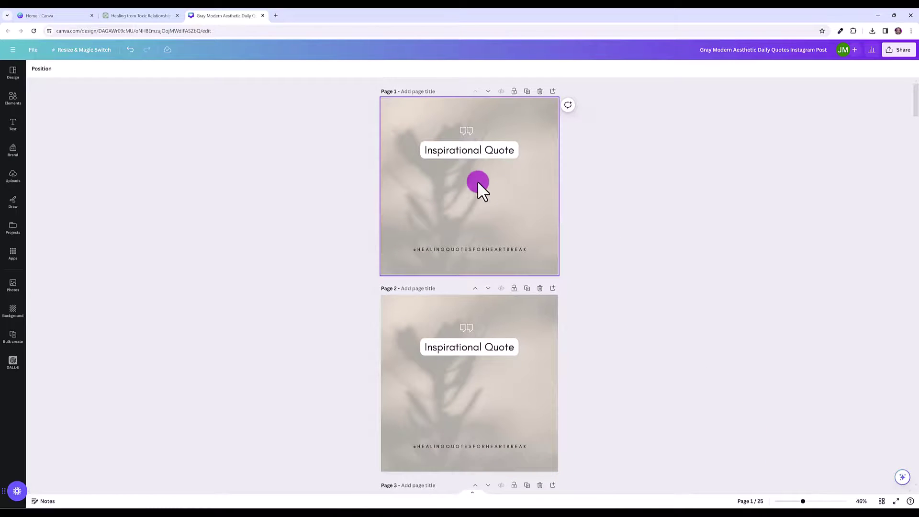
left_click(153, 16)
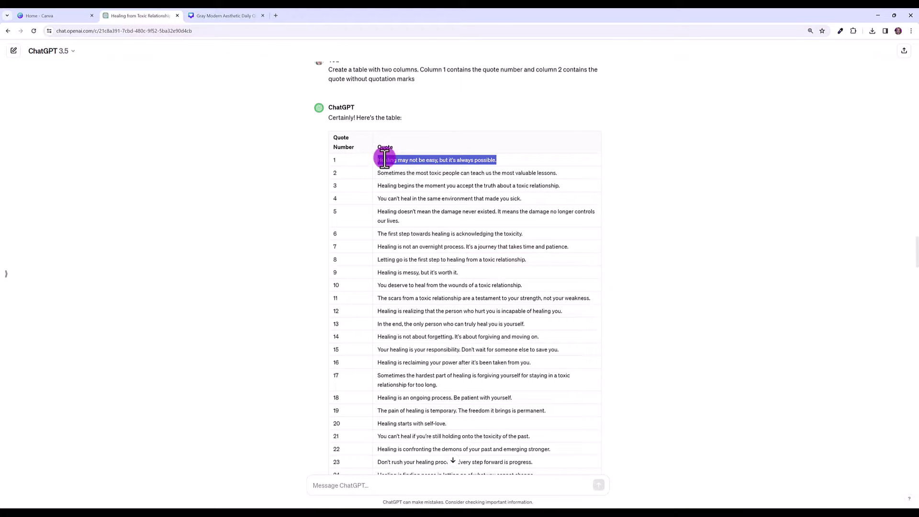
left_click(429, 164)
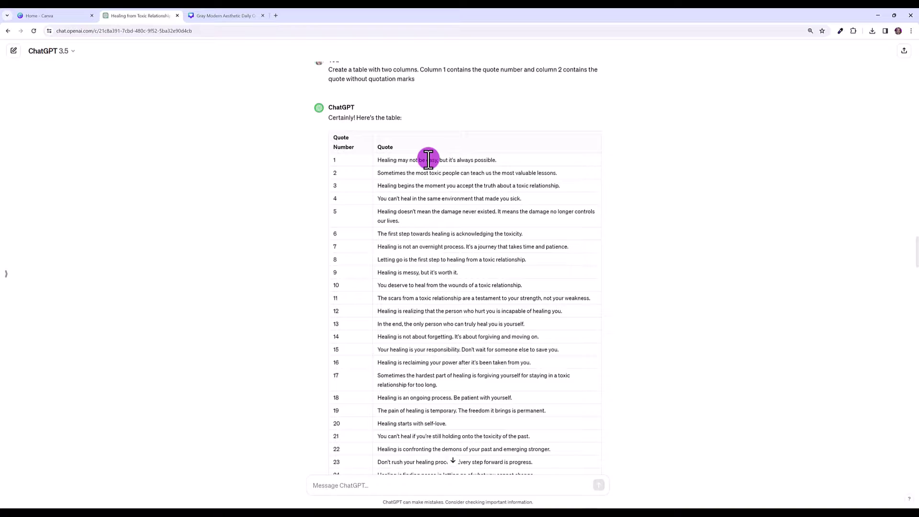
triple_click(429, 160)
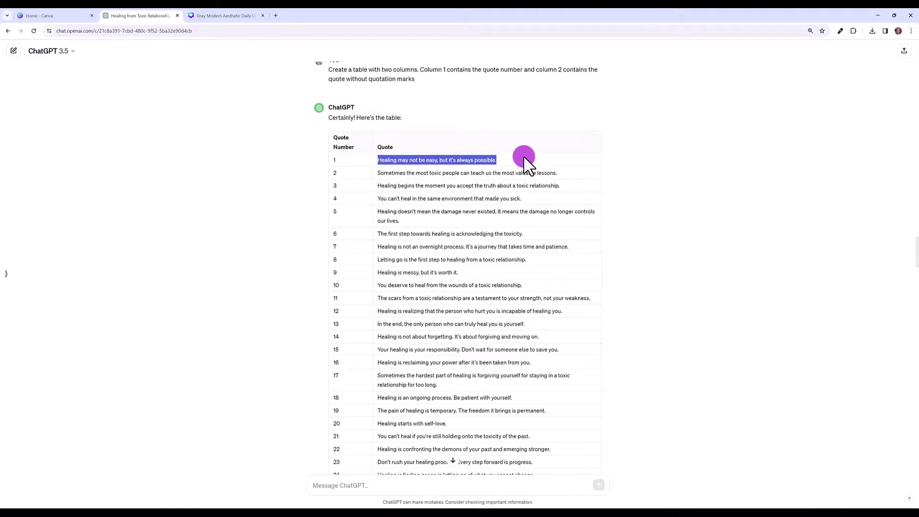
left_click(237, 15)
double_click(456, 150)
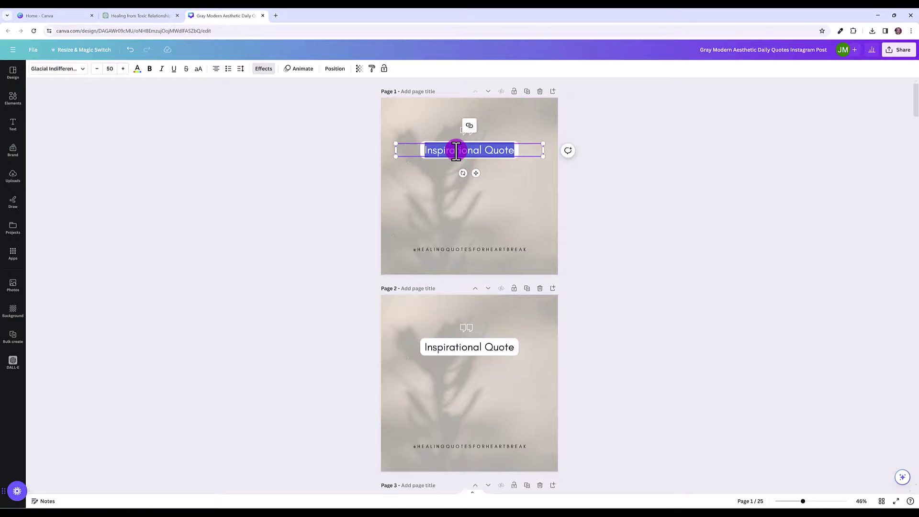
key("ctrl+v")
left_click(581, 193)
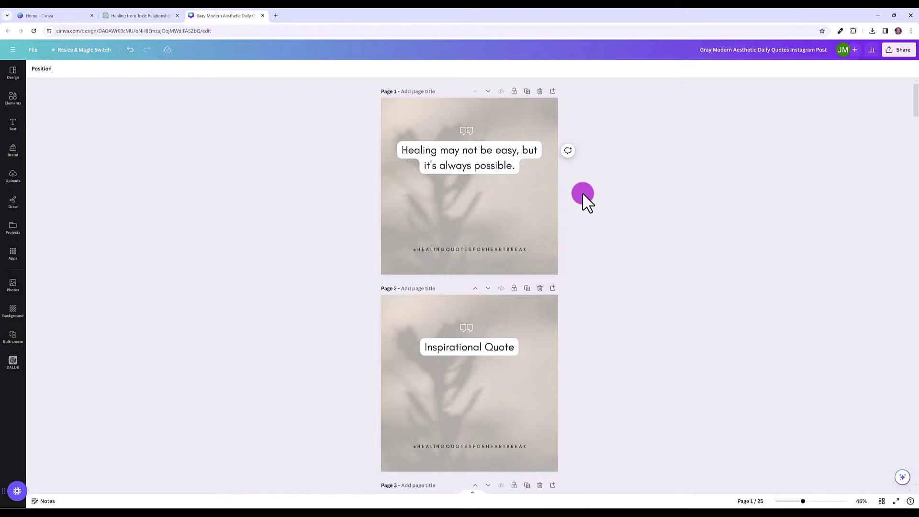
scroll(345, 247, "down", 3)
- Replace page 2's placeholder text with ChatGPT's second healing quote
left_click(140, 15)
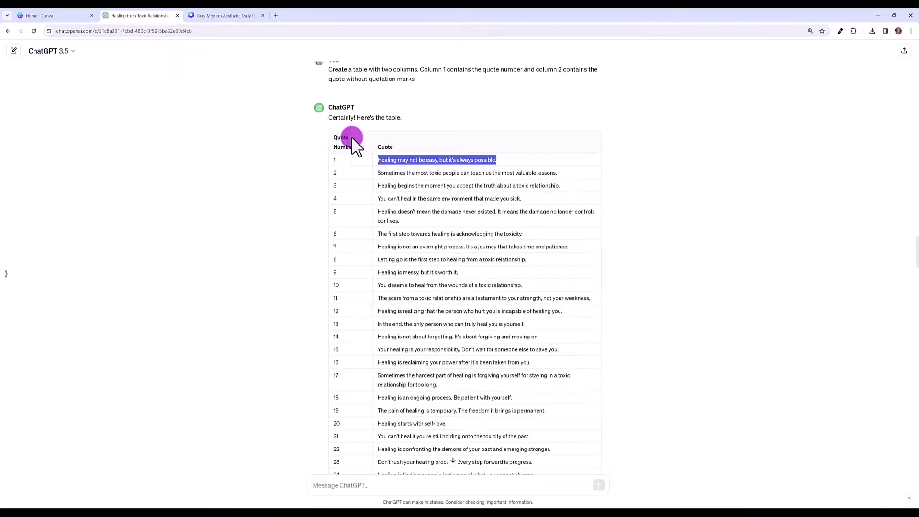
triple_click(404, 173)
key("ctrl+c")
left_click(259, 15)
double_click(474, 240)
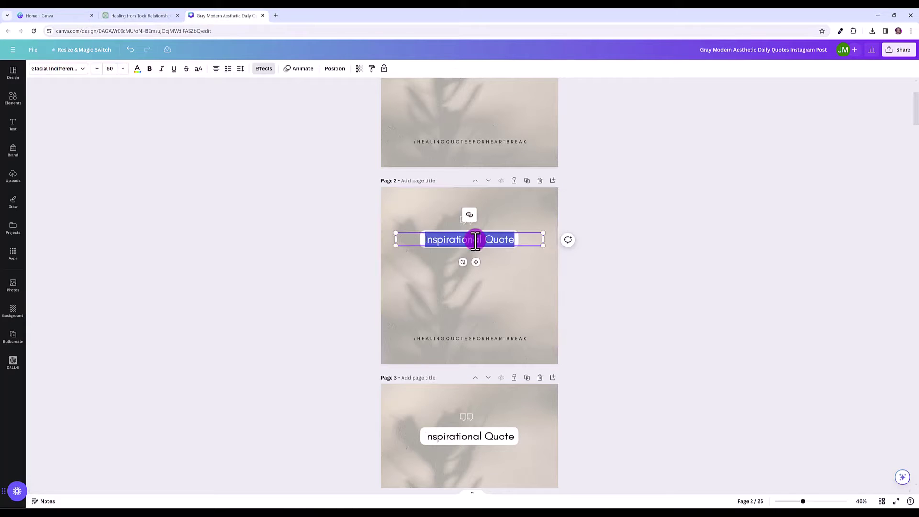
key("ctrl+v")
- Replace page 3's placeholder text with ChatGPT's third healing quote
left_click(482, 437)
double_click(481, 436)
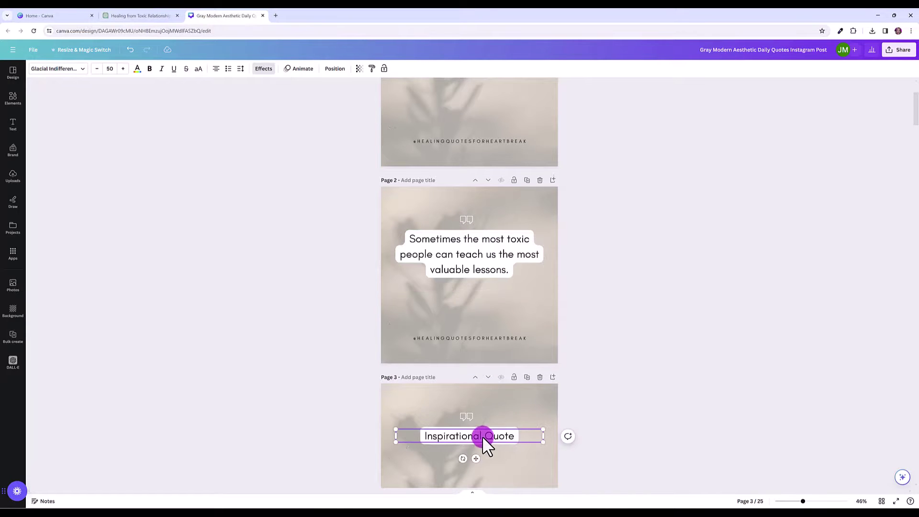
scroll(481, 435, "down", 2)
left_click(141, 15)
triple_click(444, 185)
key("ctrl+c")
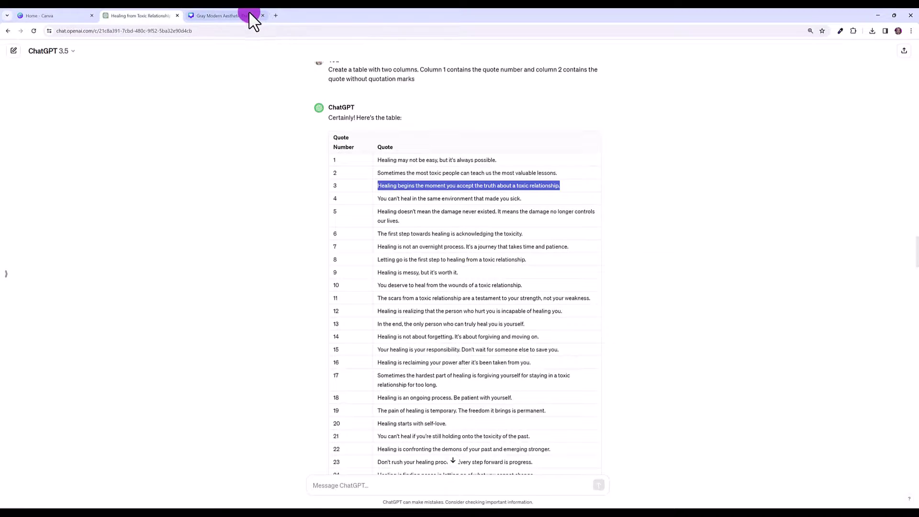
left_click(249, 16)
double_click(459, 293)
key("ctrl+v")
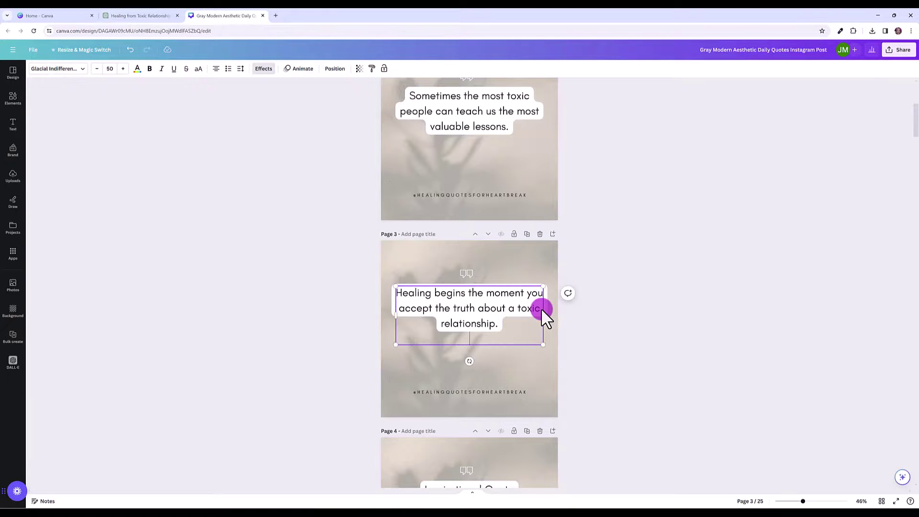
left_click(626, 311)
scroll(552, 370, "up", 1)
scroll(551, 370, "down", 1)
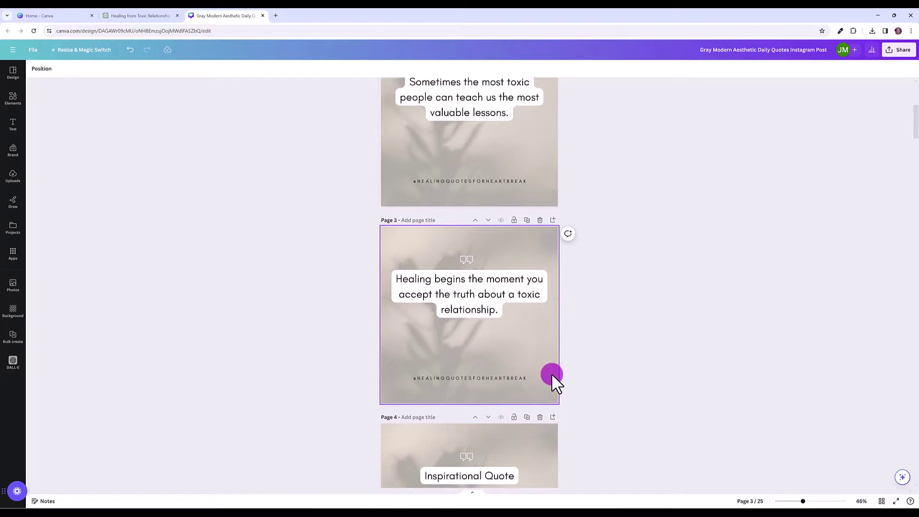
scroll(552, 374, "down", 1)
scroll(571, 408, "down", 3)
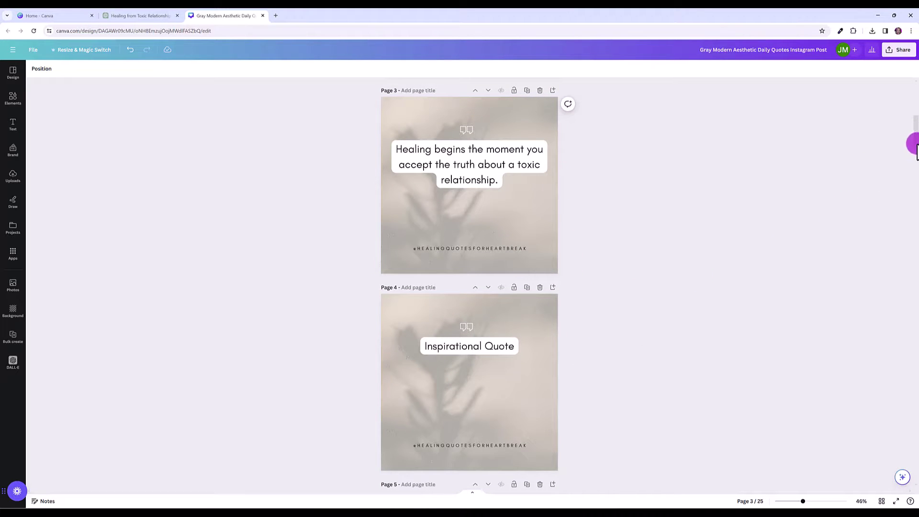
left_click_drag(916, 148, 917, 146)
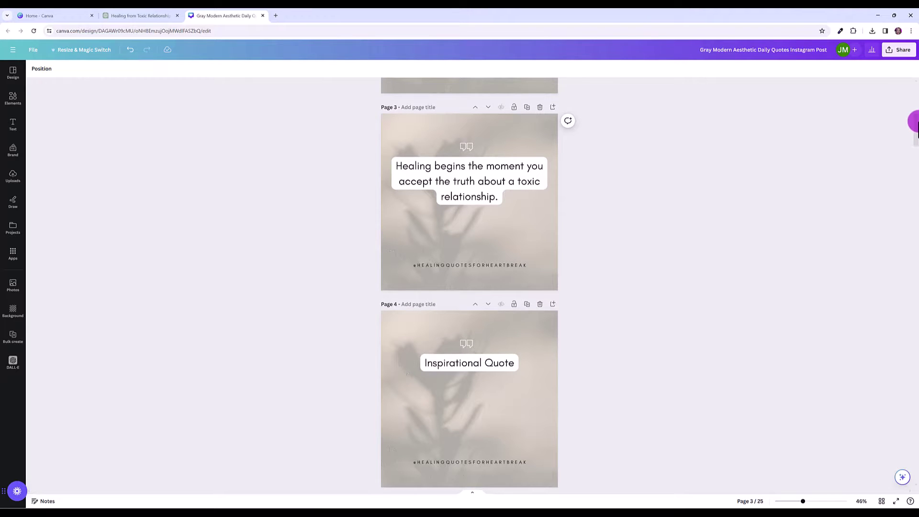
left_click_drag(916, 126, 916, 69)
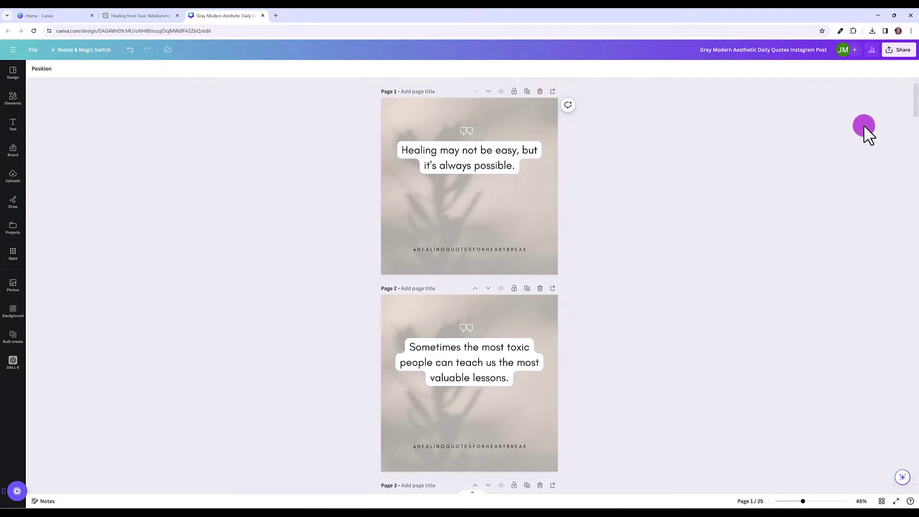